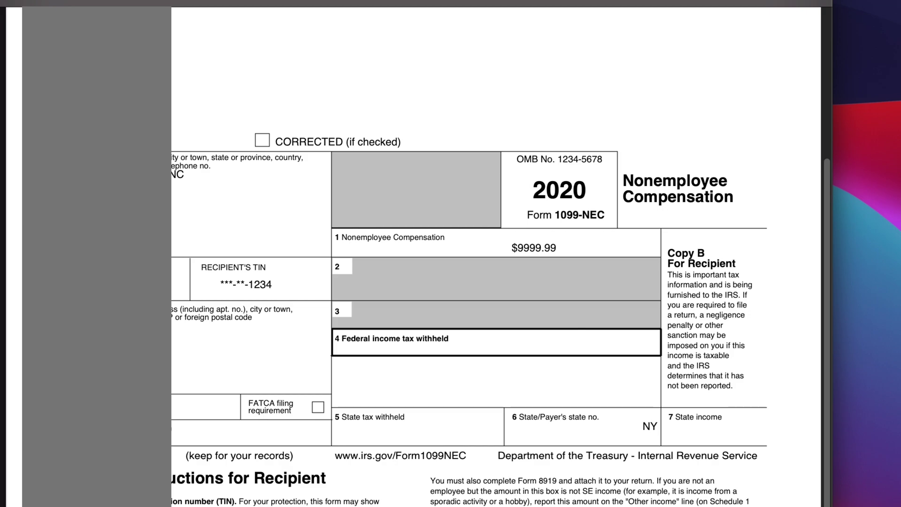
- Review the 2020 Form 1099-NEC document, including its nonemployee compensation box
{"action": "key", "text": "super+Tab"}
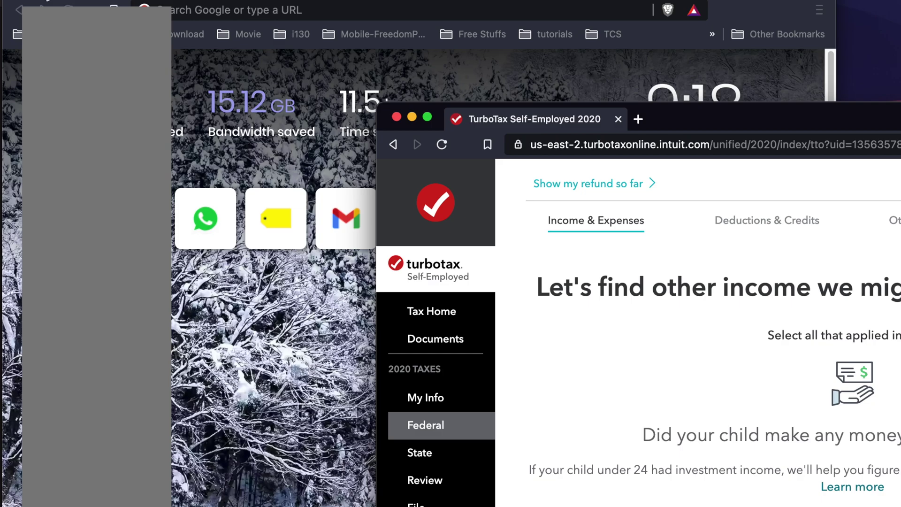
{"action": "left_click", "coordinate": [817, 9]}
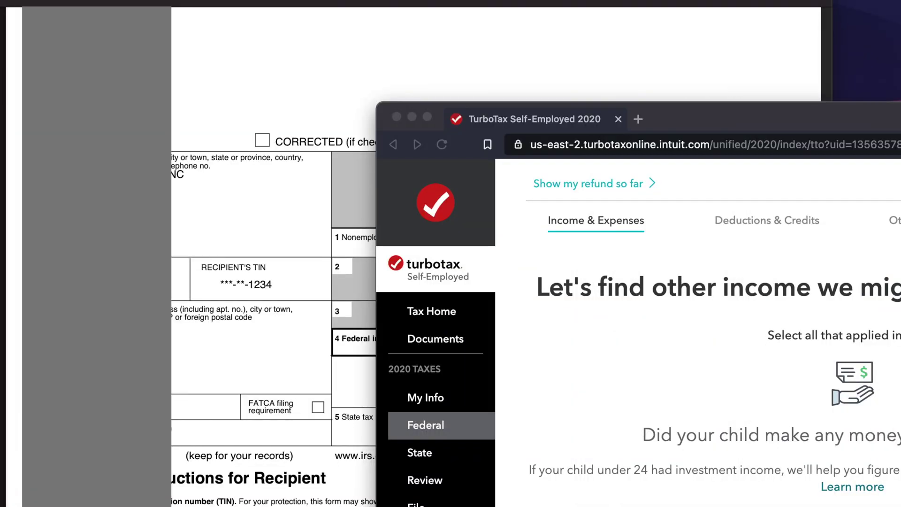
{"action": "left_click", "coordinate": [633, 335]}
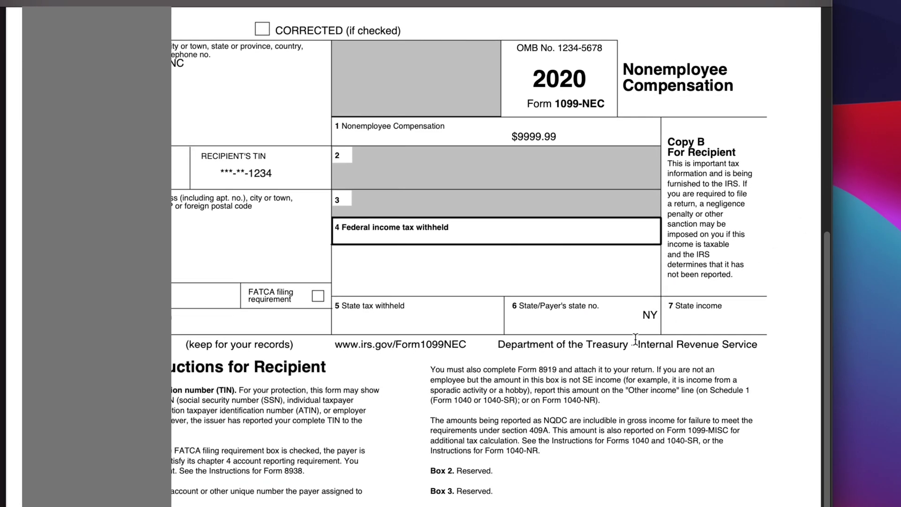
{"action": "scroll", "coordinate": [634, 336], "scroll_direction": "up", "scroll_amount": 5}
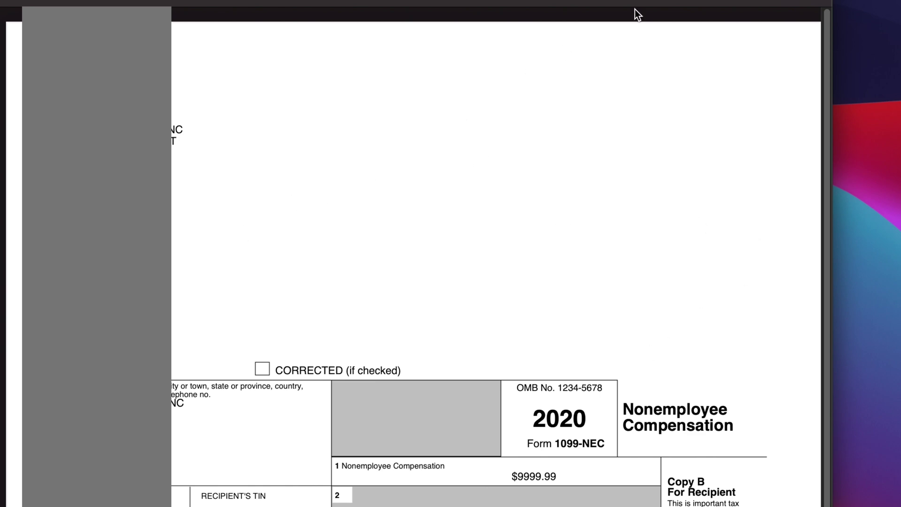
{"action": "left_click_drag", "start_coordinate": [826, 31], "coordinate": [814, 191]}
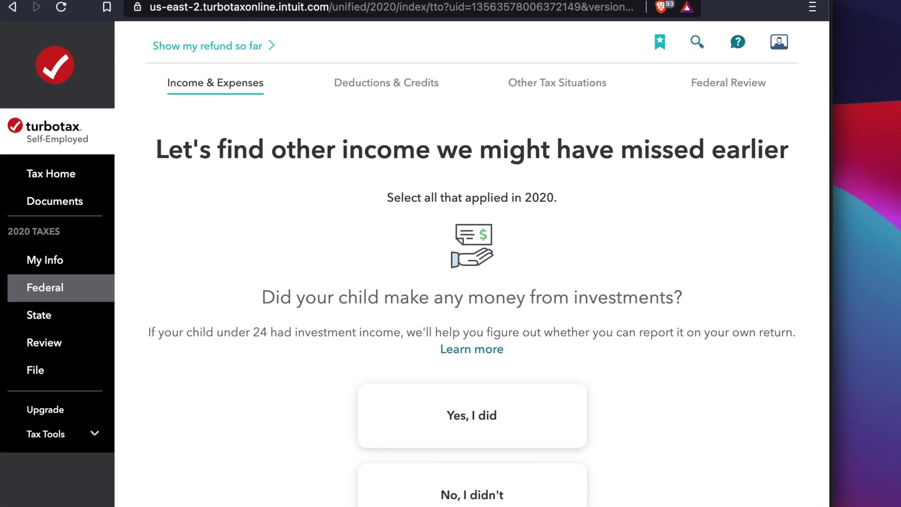
- Switch to TurboTax, resize its window to be wider and slightly shorter, and open the Federal section
{"action": "mouse_move", "coordinate": [528, 506]}
{"action": "left_mouse_down"}
{"action": "mouse_move", "coordinate": [543, 446]}
{"action": "mouse_move", "coordinate": [527, 496]}
{"action": "left_mouse_up"}
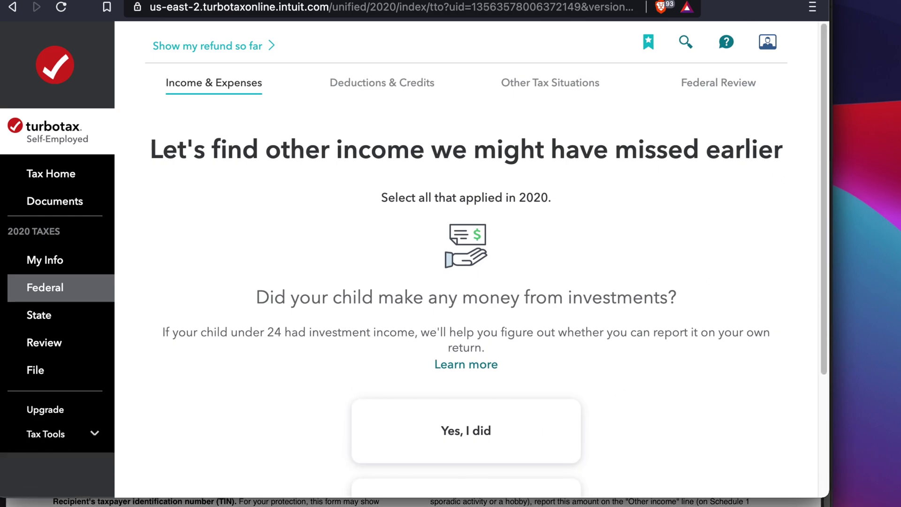
{"action": "left_click_drag", "start_coordinate": [832, 1], "coordinate": [885, 2]}
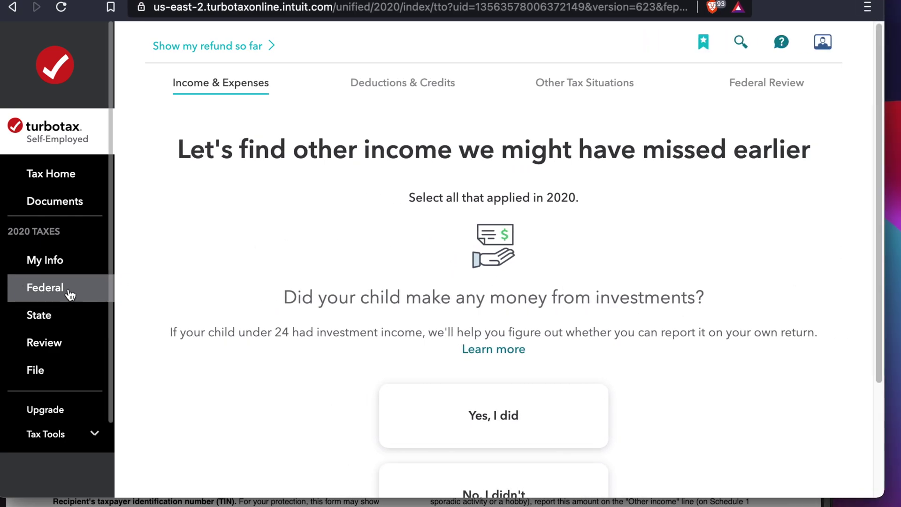
{"action": "left_click", "coordinate": [45, 287]}
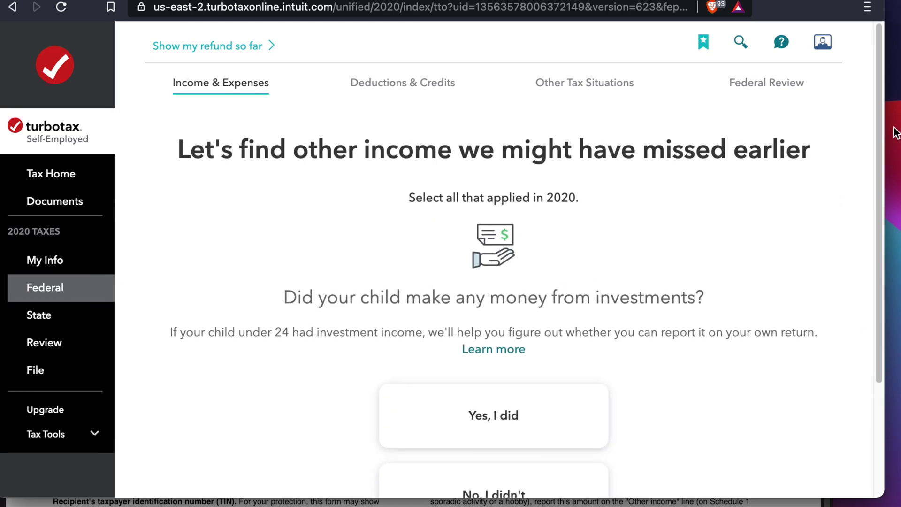
- Answer "No, I didn't" to every missed-income question, from child investments through foreign accounts, and continue to the income summary
{"action": "left_click_drag", "start_coordinate": [875, 133], "coordinate": [875, 209]}
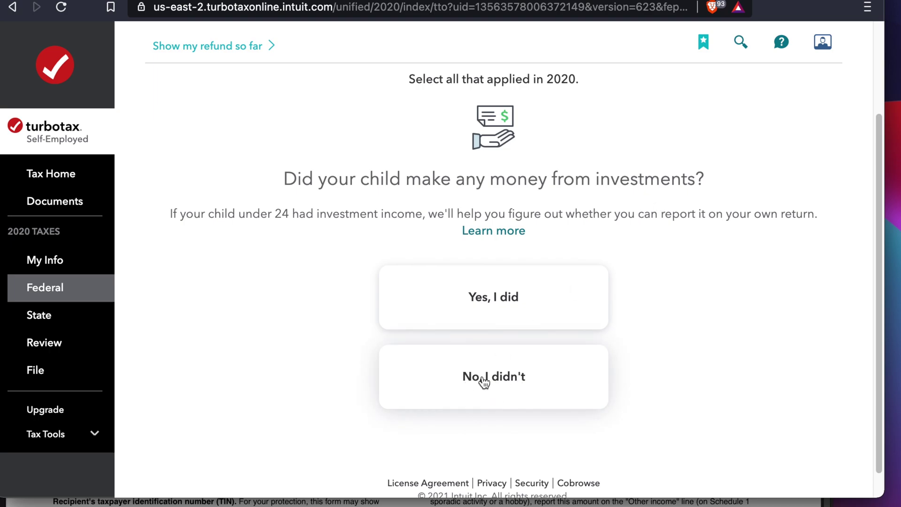
{"action": "left_click", "coordinate": [507, 392]}
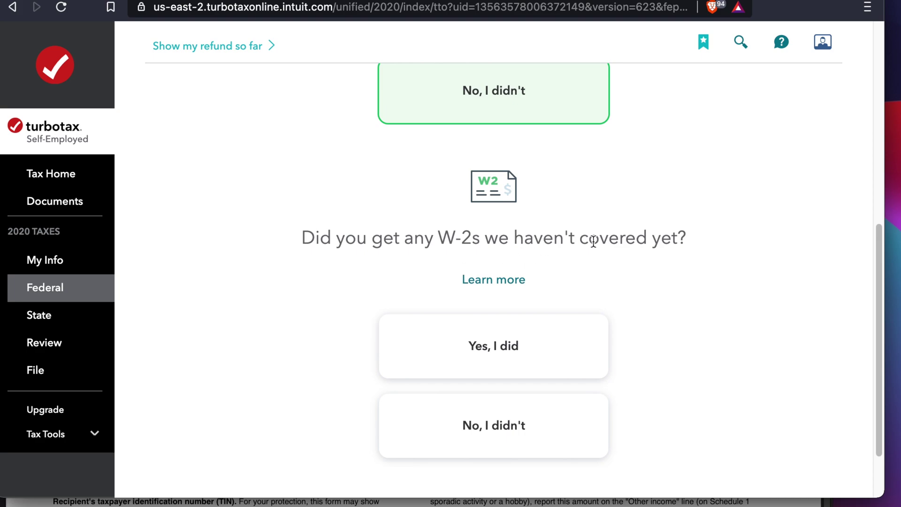
{"action": "left_click", "coordinate": [494, 431]}
{"action": "left_click", "coordinate": [523, 434]}
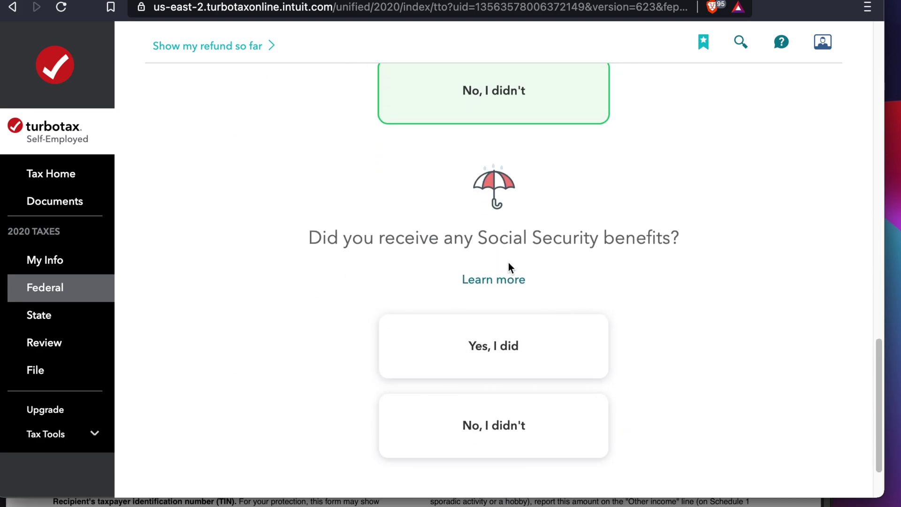
{"action": "left_click", "coordinate": [496, 450]}
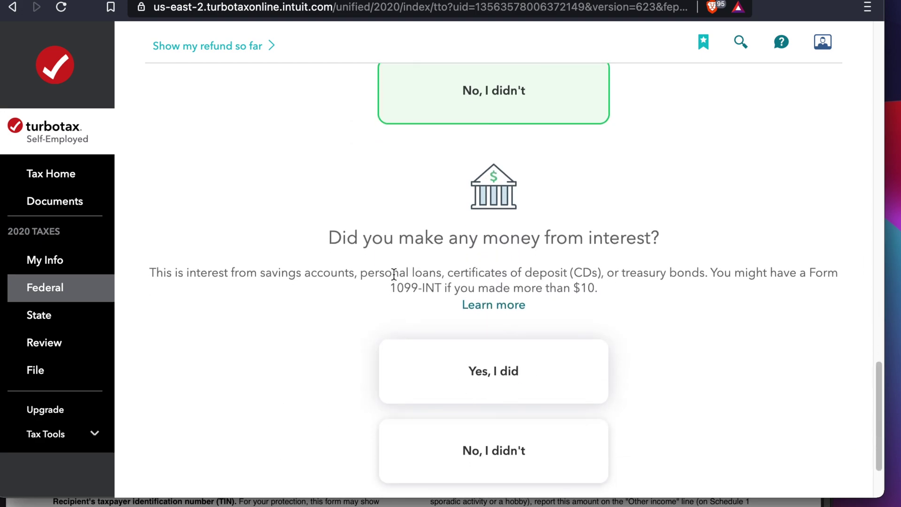
{"action": "left_click", "coordinate": [488, 417]}
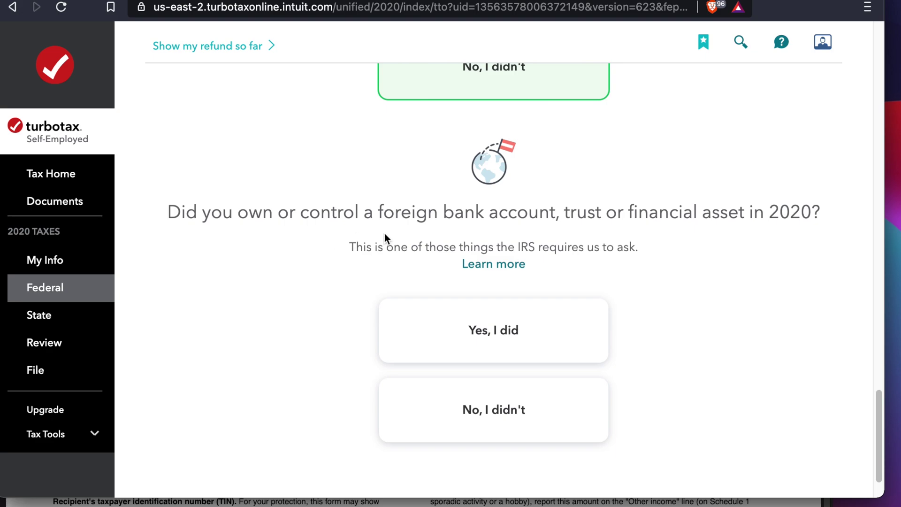
{"action": "left_click", "coordinate": [500, 416]}
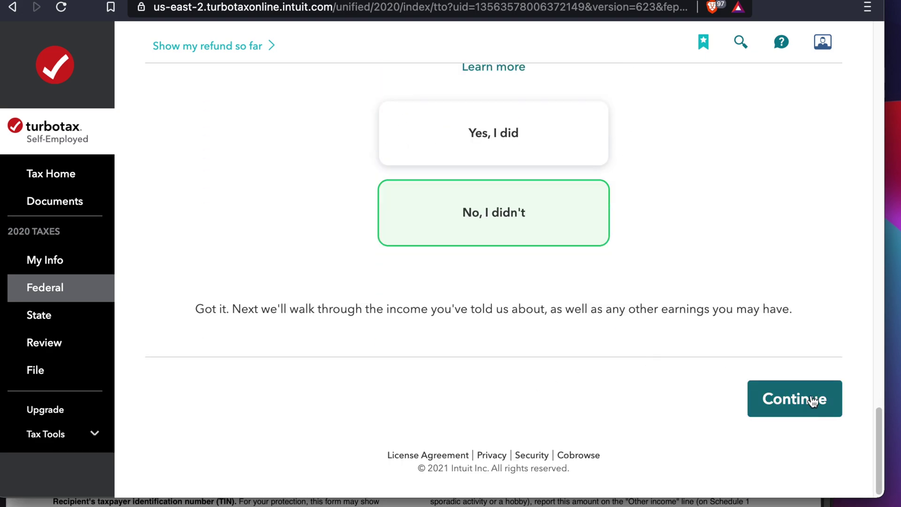
{"action": "left_click", "coordinate": [798, 407]}
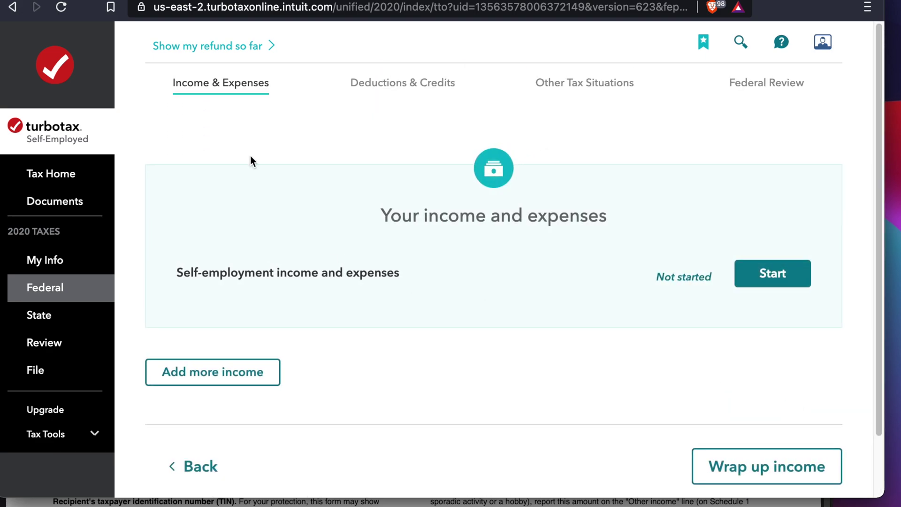
- Start adding more income from the income and expenses summary
{"action": "scroll", "coordinate": [864, 197], "scroll_direction": "down", "scroll_amount": 3}
{"action": "scroll", "coordinate": [854, 151], "scroll_direction": "up", "scroll_amount": 3}
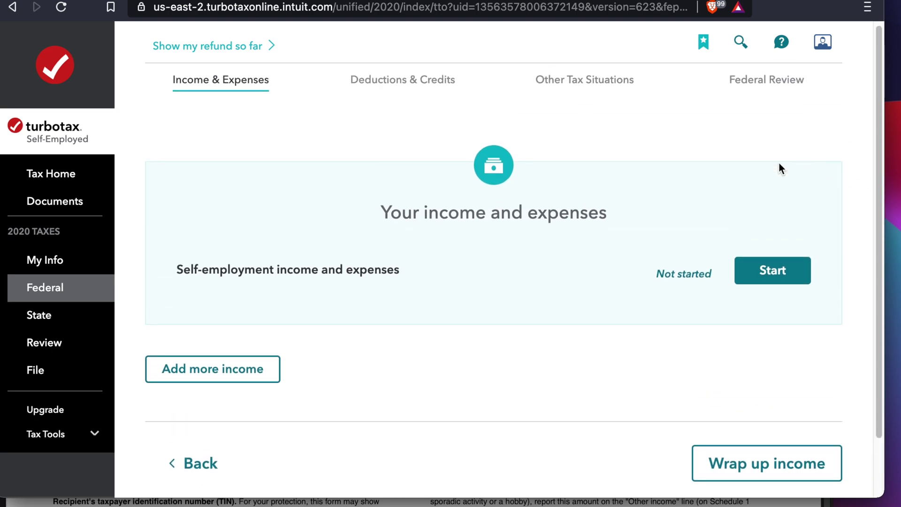
{"action": "left_click", "coordinate": [202, 87]}
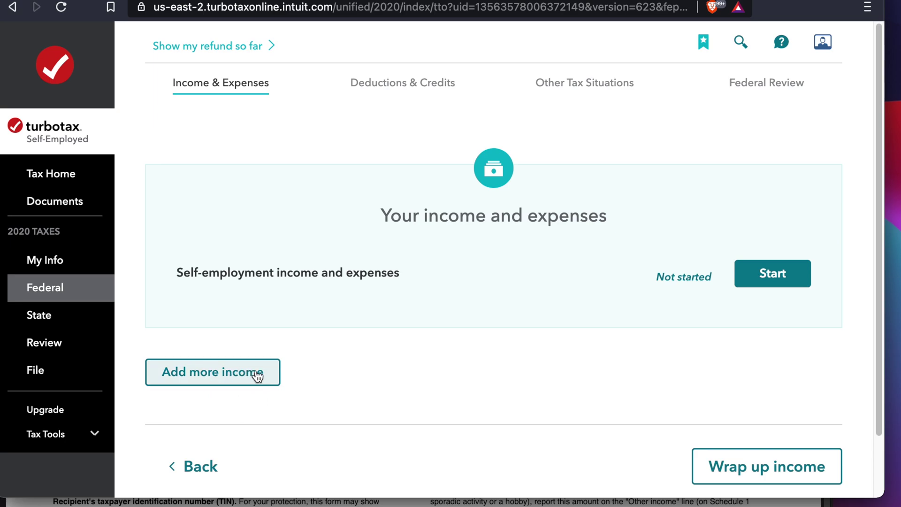
{"action": "left_click", "coordinate": [235, 376]}
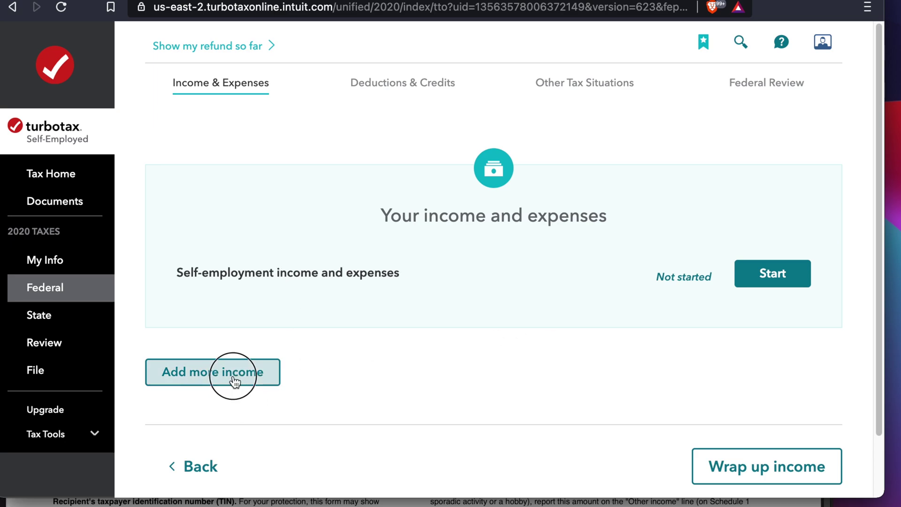
- Expand the Self-Employment category and read the help on which forms report self-employment income and expenses
{"action": "left_click_drag", "start_coordinate": [872, 111], "coordinate": [866, 216]}
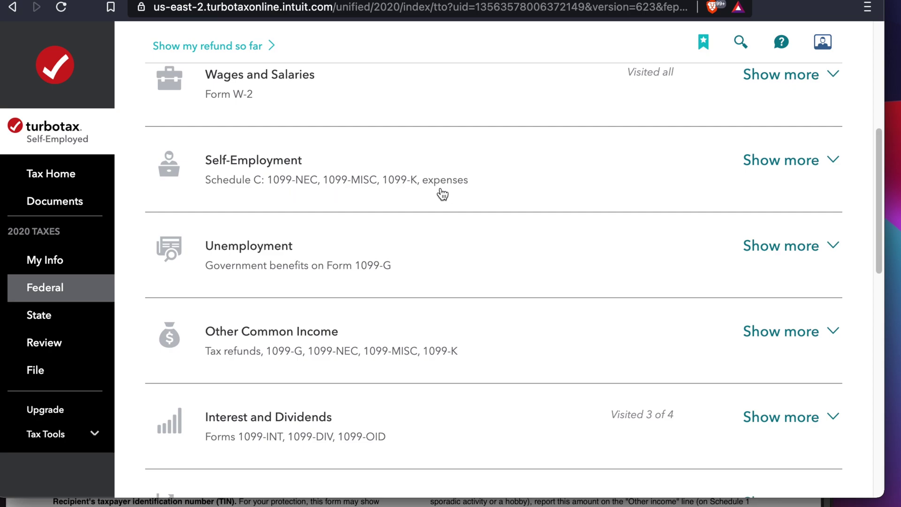
{"action": "left_click", "coordinate": [828, 163]}
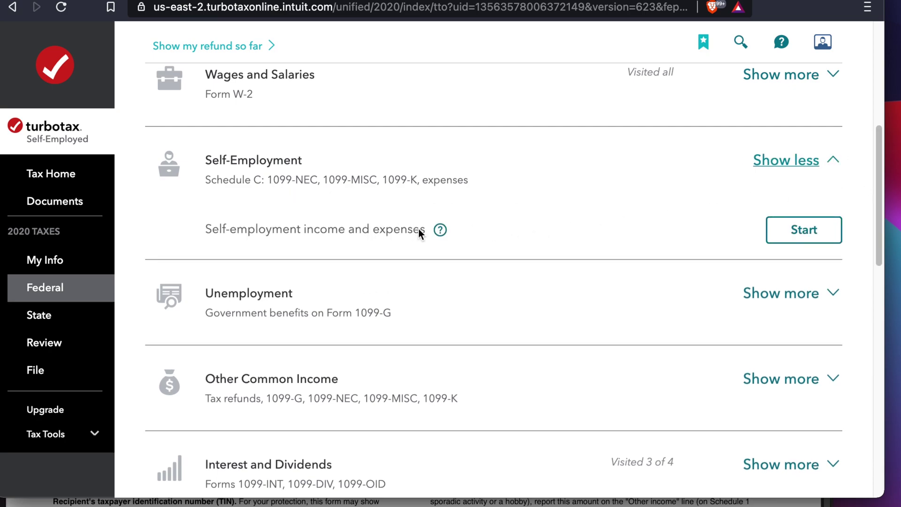
{"action": "left_click", "coordinate": [439, 230]}
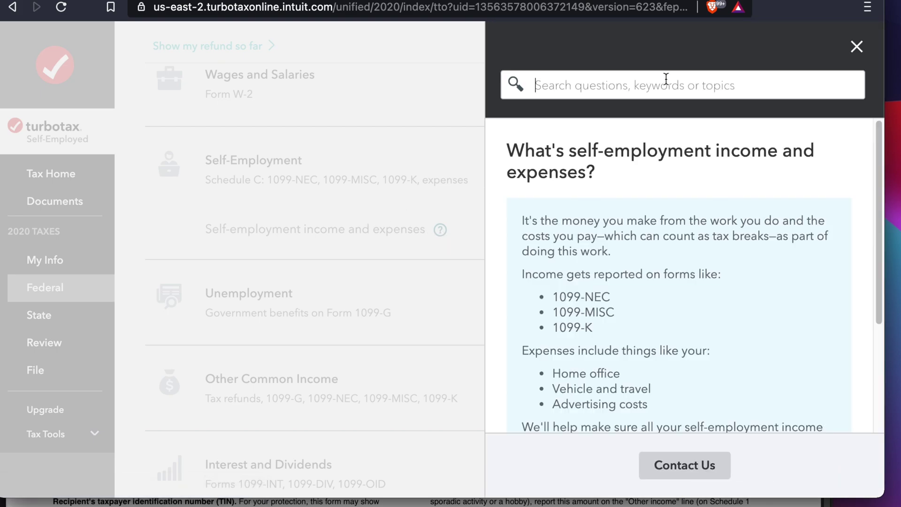
{"action": "left_click_drag", "start_coordinate": [555, 294], "coordinate": [613, 295]}
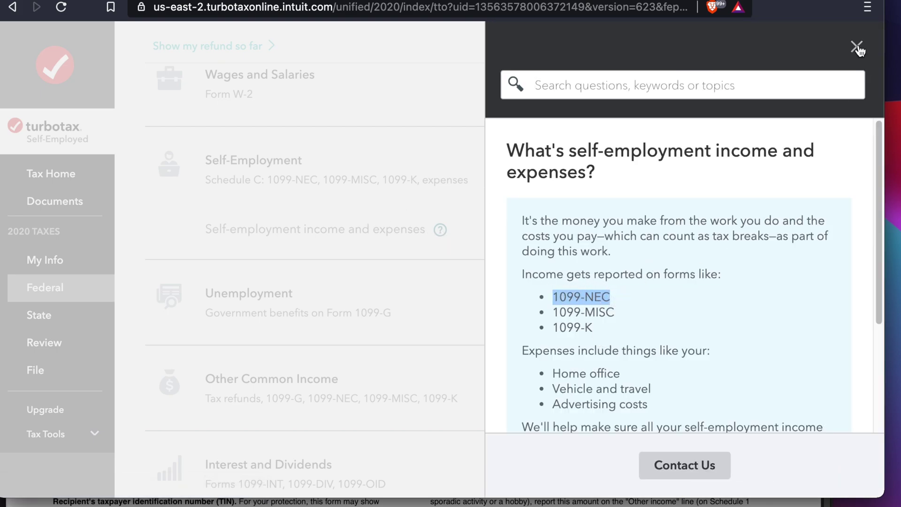
{"action": "left_click", "coordinate": [857, 47]}
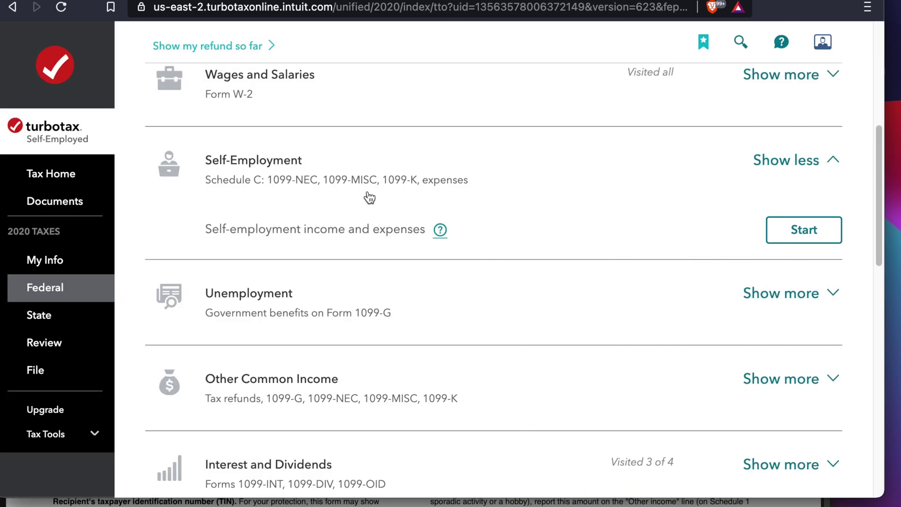
- Start the self-employment income and expenses section and answer Yes to having such income or expenses
{"action": "left_click", "coordinate": [798, 236]}
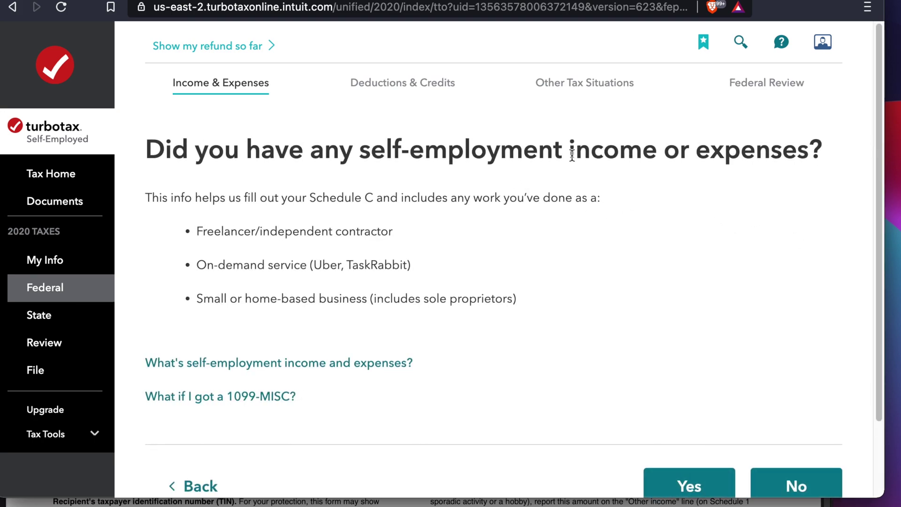
{"action": "left_click_drag", "start_coordinate": [271, 149], "coordinate": [783, 153]}
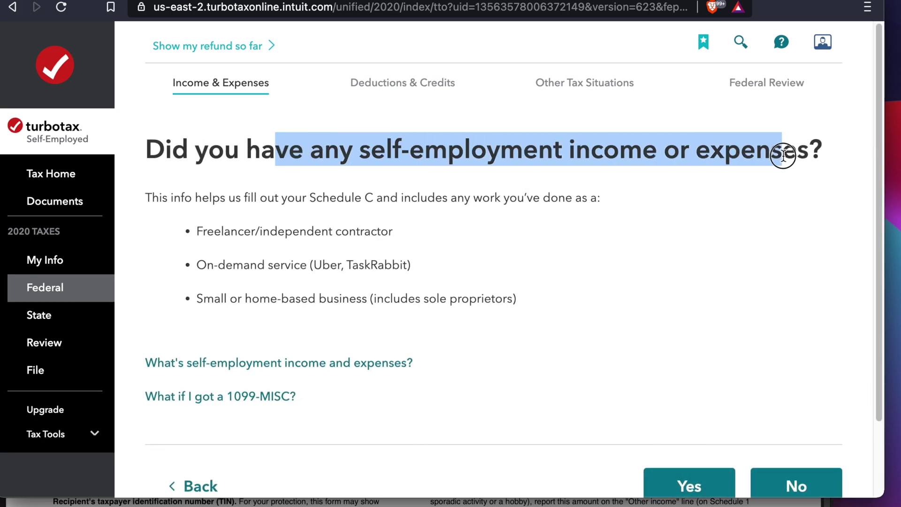
{"action": "left_click", "coordinate": [268, 270]}
{"action": "left_click_drag", "start_coordinate": [409, 266], "coordinate": [307, 264]}
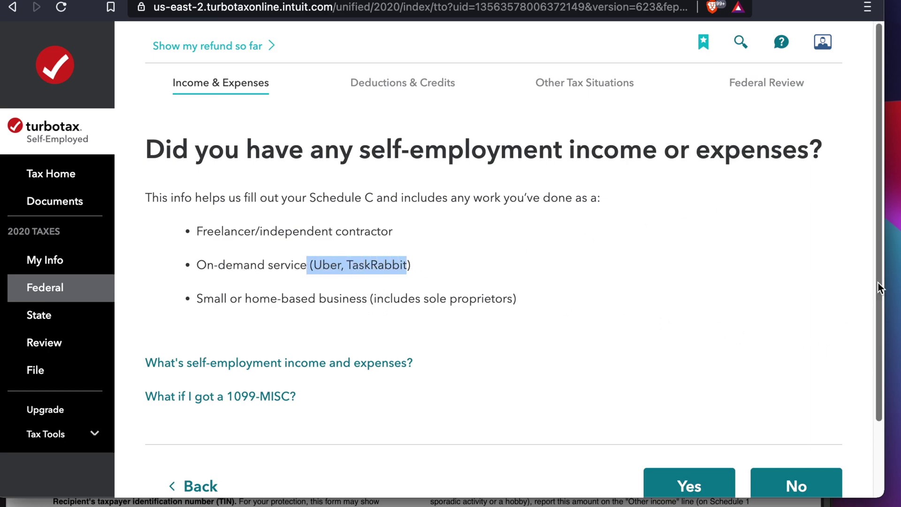
{"action": "left_click", "coordinate": [711, 493]}
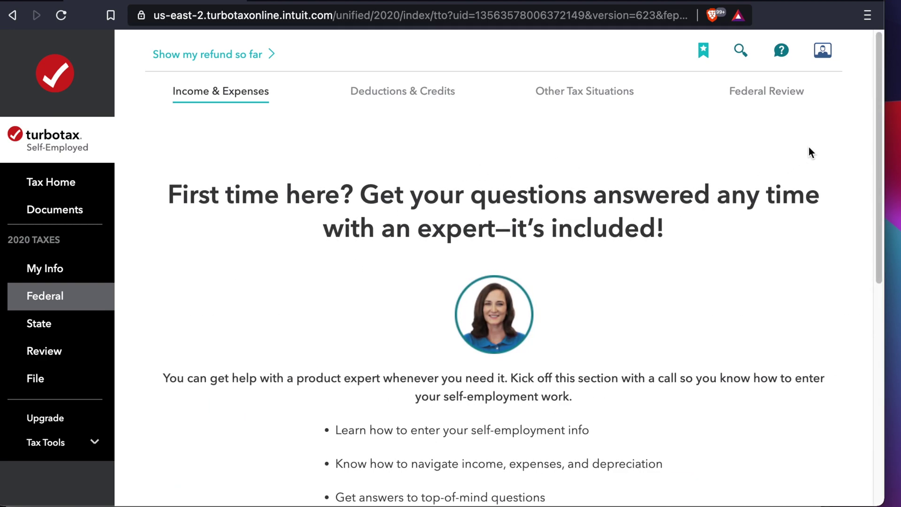
- Decline the expert call with "Not right now" and continue
{"action": "left_click_drag", "start_coordinate": [880, 132], "coordinate": [875, 313]}
{"action": "left_click", "coordinate": [497, 347]}
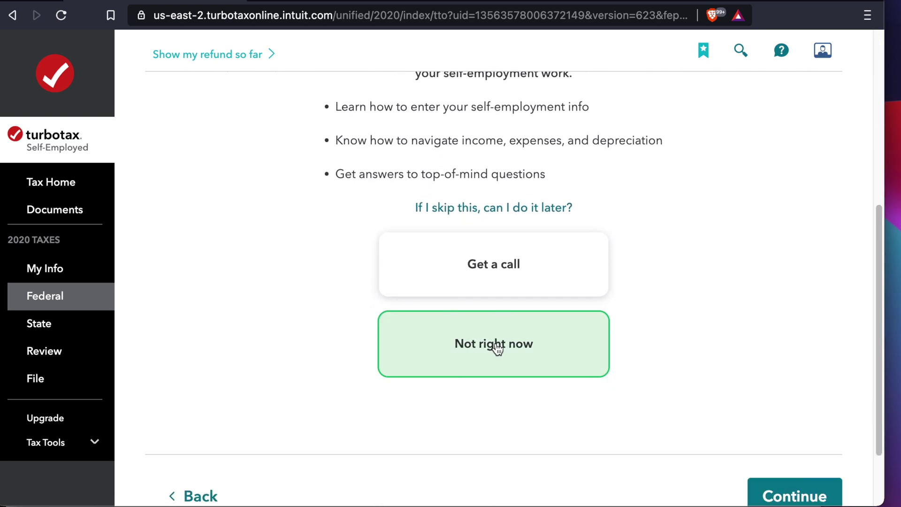
{"action": "left_click_drag", "start_coordinate": [879, 368], "coordinate": [875, 424]}
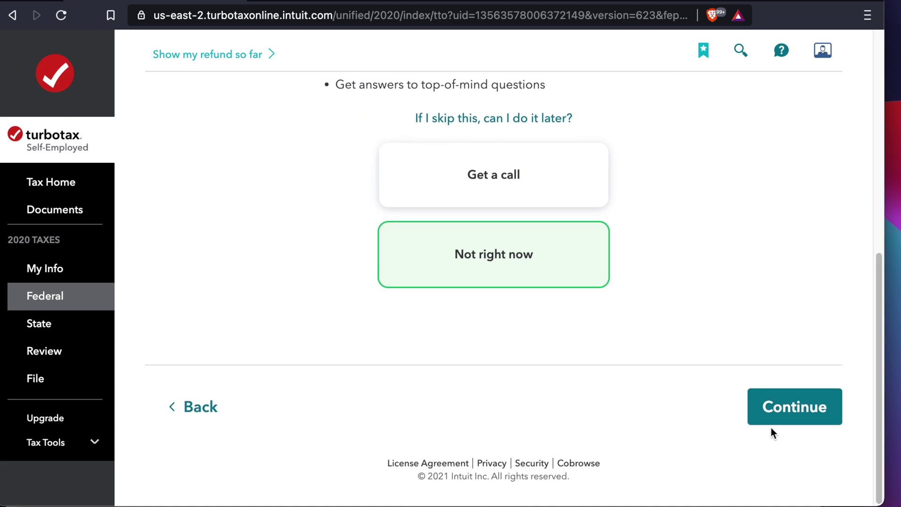
{"action": "left_click", "coordinate": [801, 415]}
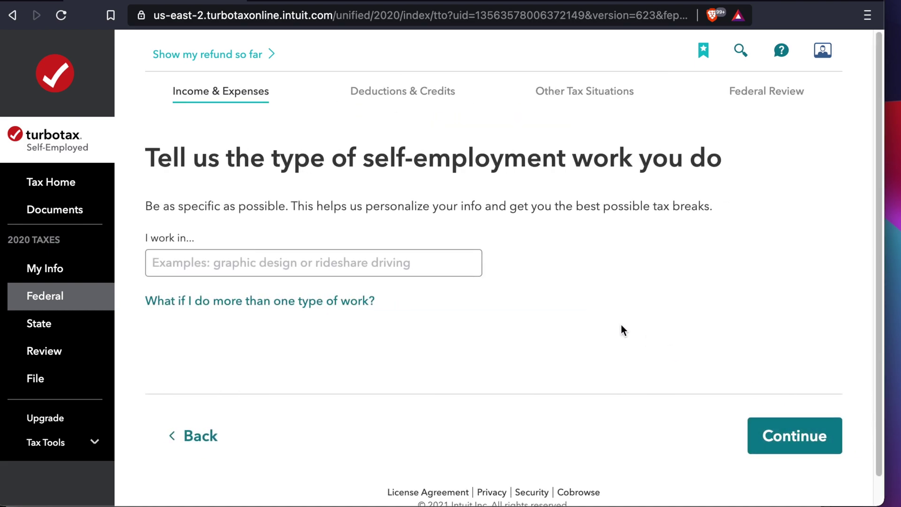
- Enter "Ridesharing Income" as the type of self-employment work, choose Rideshare driving as its best description, and continue
{"action": "left_click", "coordinate": [231, 264]}
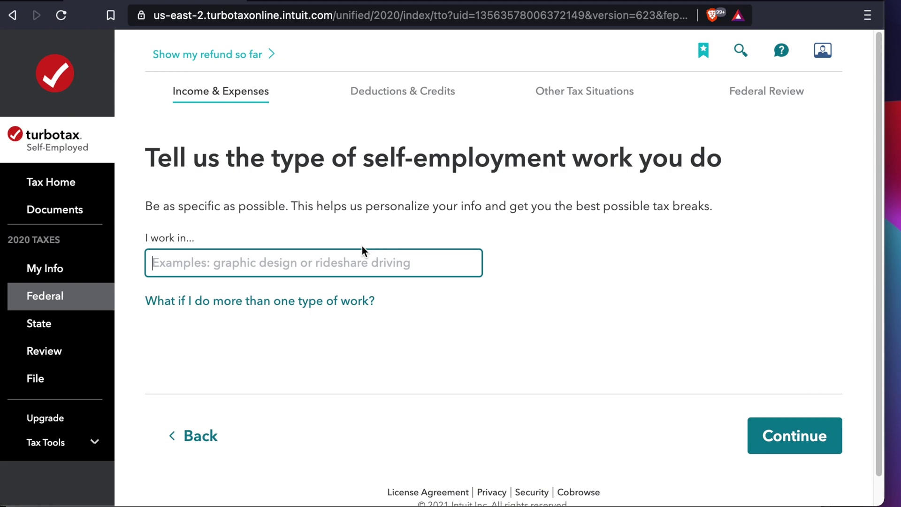
{"action": "type", "text": "Rideshare"}
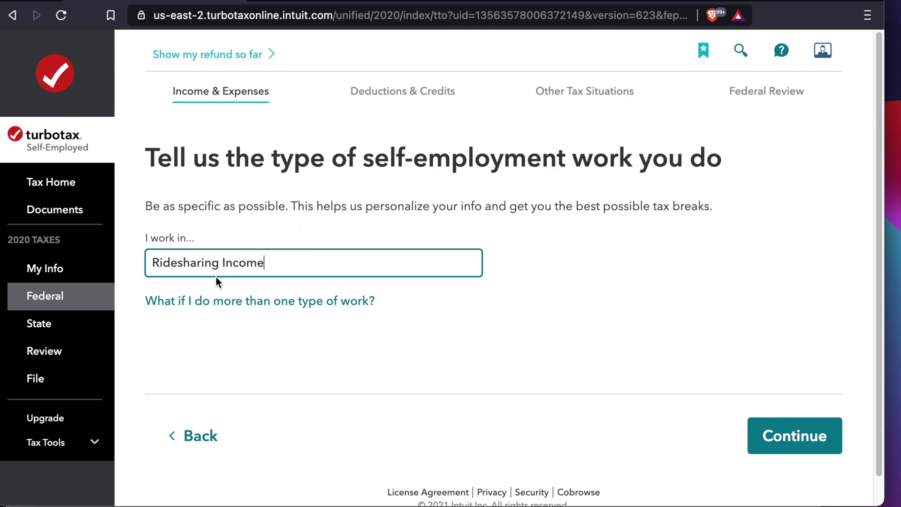
{"action": "left_click", "coordinate": [787, 444]}
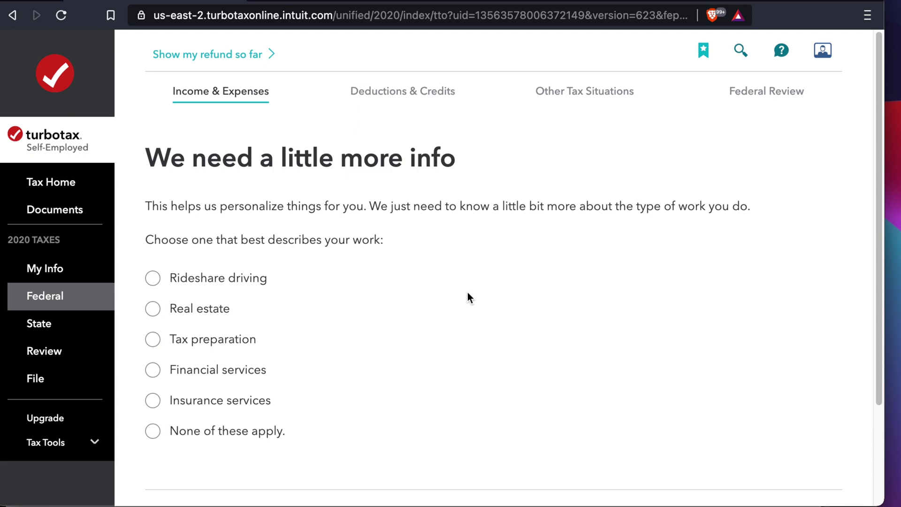
{"action": "left_click", "coordinate": [152, 279]}
{"action": "left_click_drag", "start_coordinate": [878, 179], "coordinate": [864, 296]}
{"action": "left_click", "coordinate": [793, 411]}
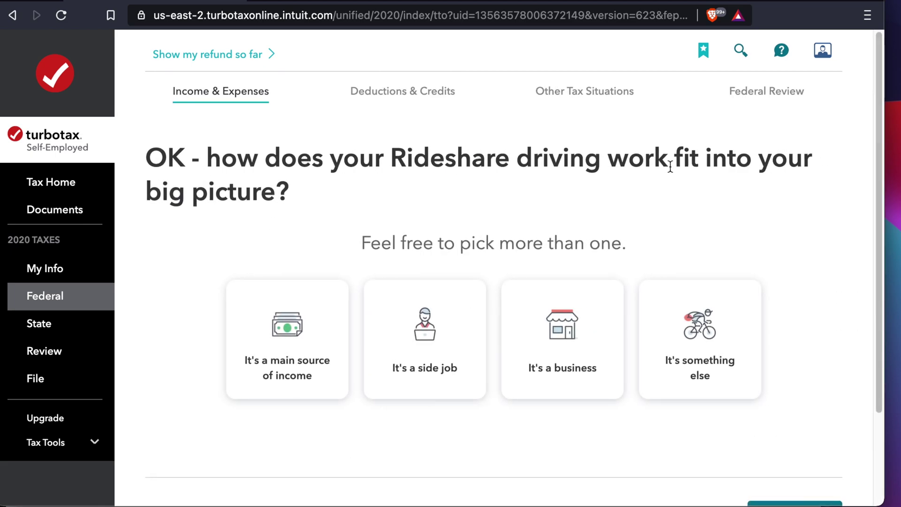
- Describe the rideshare driving work as a side job and continue
{"action": "left_click_drag", "start_coordinate": [170, 157], "coordinate": [358, 189]}
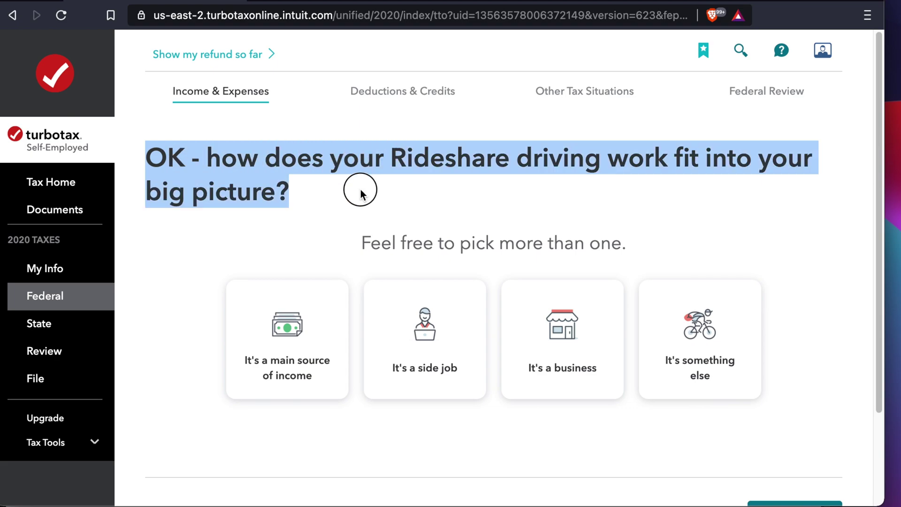
{"action": "left_click", "coordinate": [306, 185]}
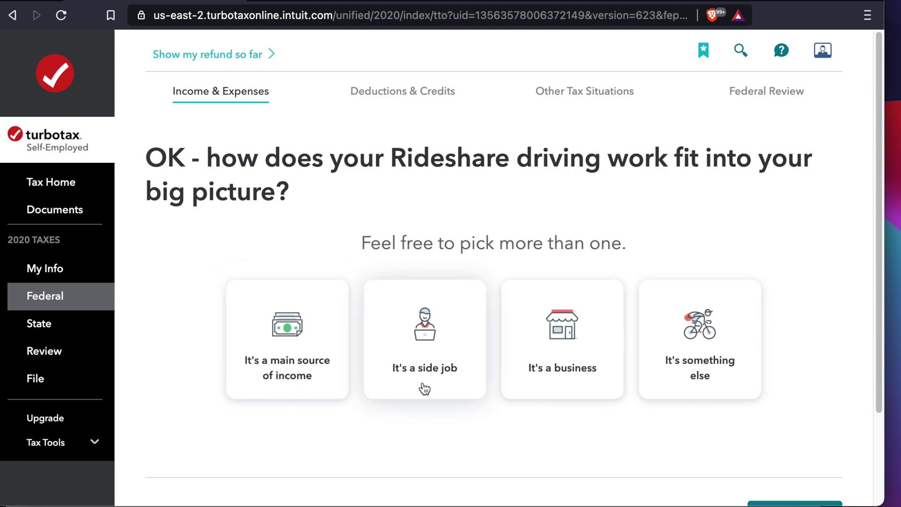
{"action": "left_click", "coordinate": [425, 323]}
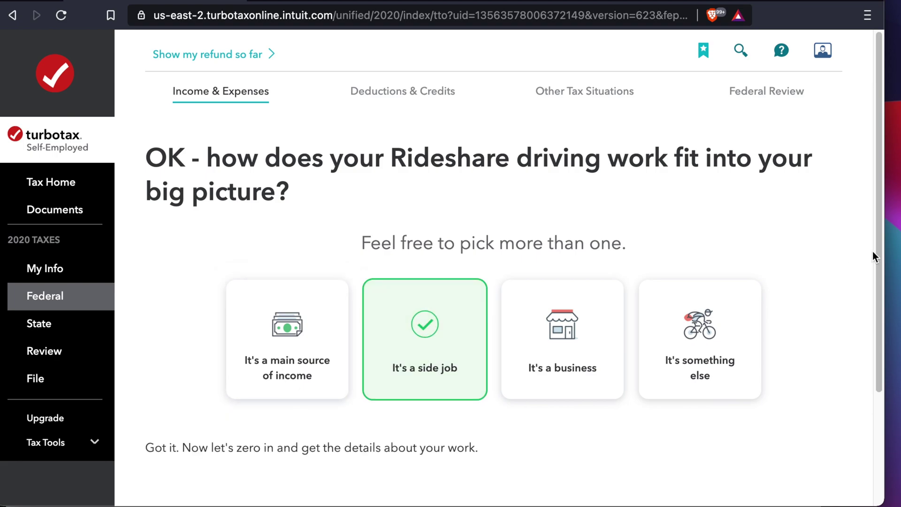
{"action": "scroll", "coordinate": [866, 306], "scroll_direction": "down", "scroll_amount": 3}
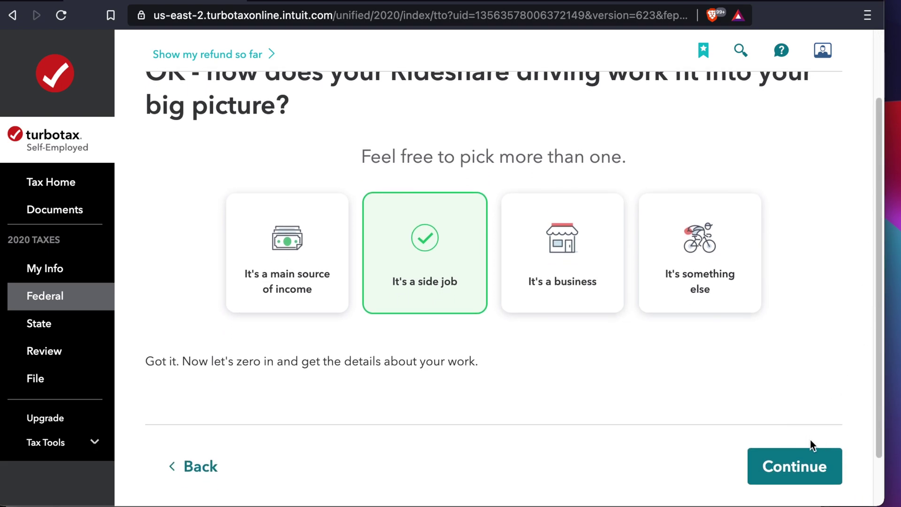
{"action": "left_click", "coordinate": [791, 469]}
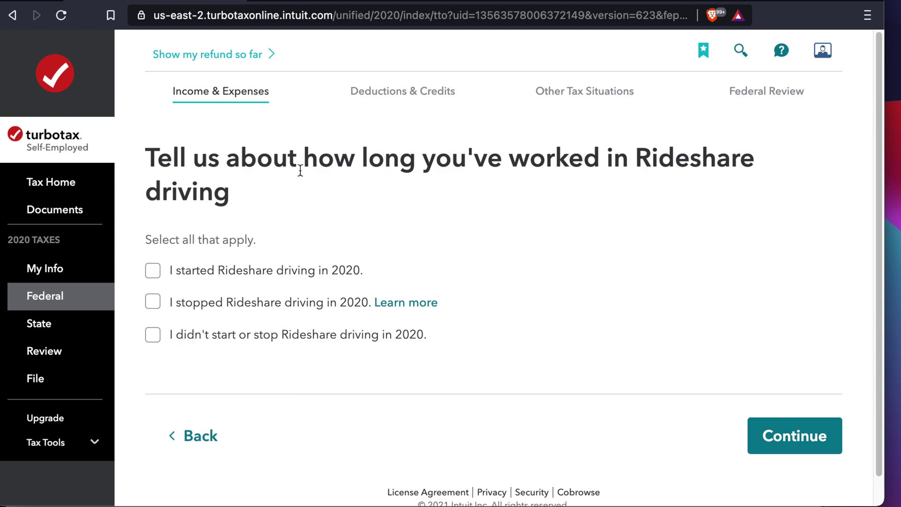
{"action": "left_click", "coordinate": [156, 275]}
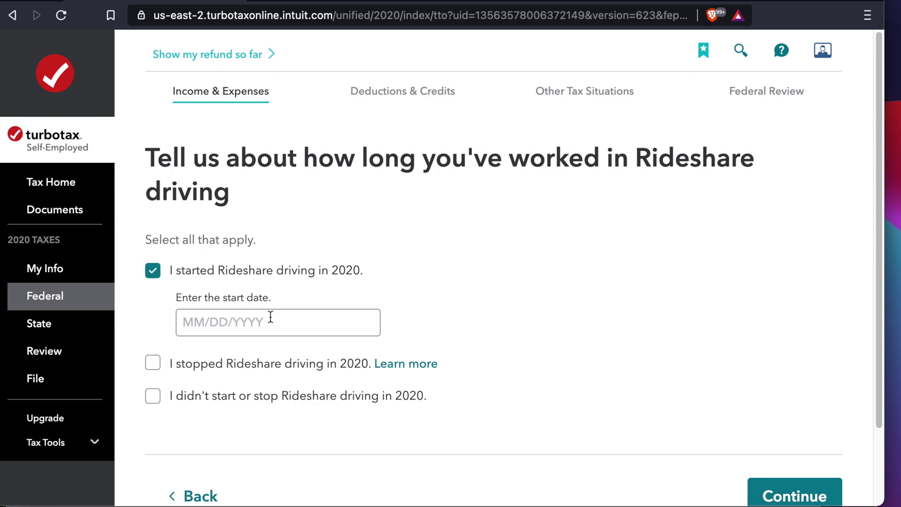
{"action": "left_click", "coordinate": [154, 274]}
{"action": "left_click", "coordinate": [155, 305]}
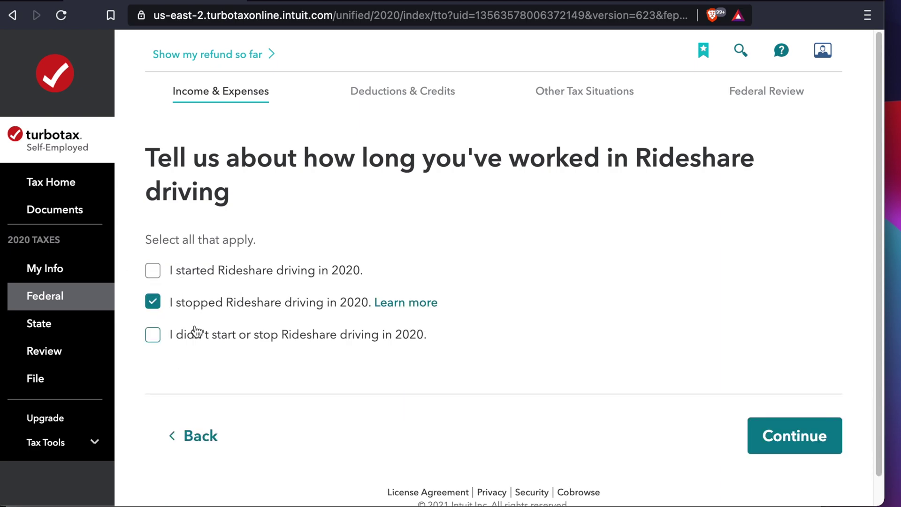
{"action": "left_click", "coordinate": [158, 303]}
- State that rideshare driving was neither started nor stopped in 2020 and continue
{"action": "left_click", "coordinate": [153, 336]}
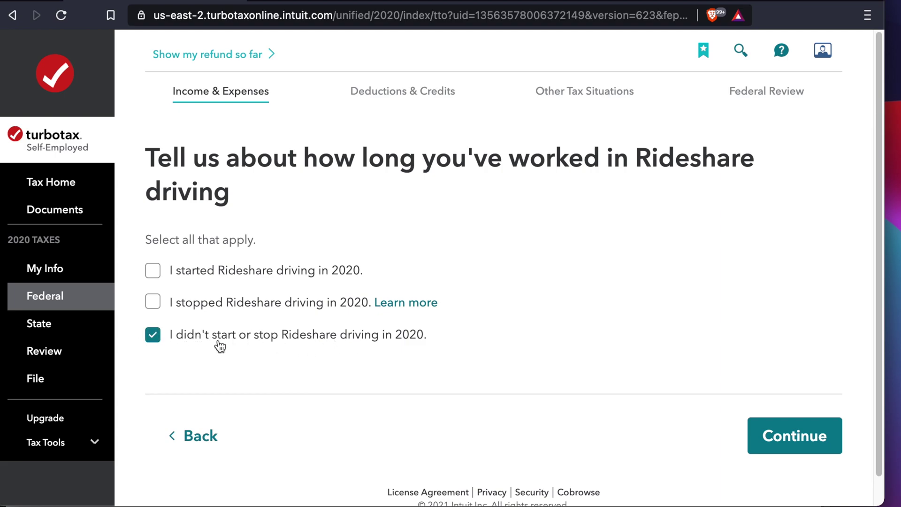
{"action": "left_click", "coordinate": [789, 441]}
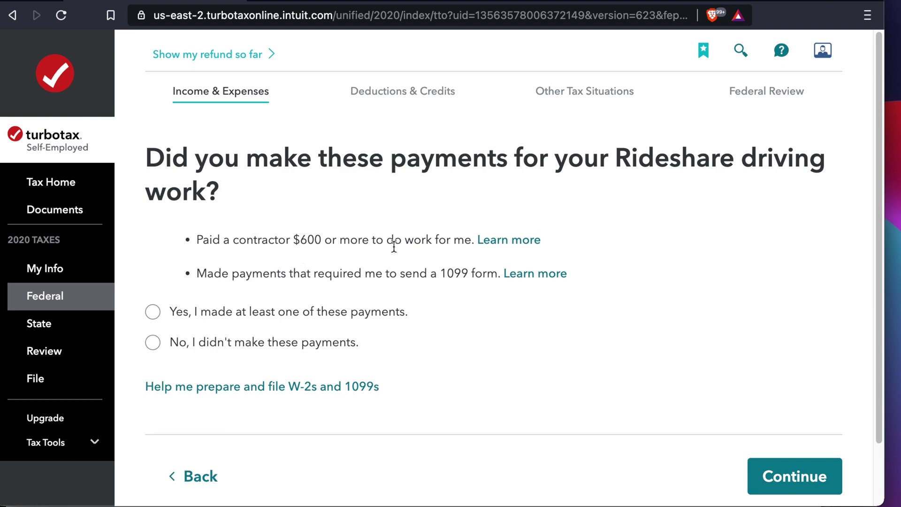
- Check the compensation amount on the 1099-NEC form, then answer Yes to having made at least one of the listed payments and continue
{"action": "left_click_drag", "start_coordinate": [262, 240], "coordinate": [363, 240]}
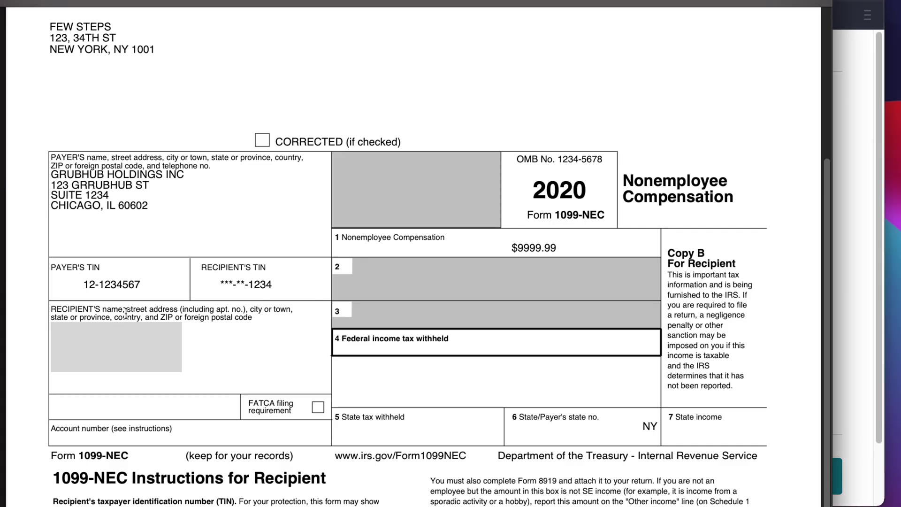
{"action": "left_click_drag", "start_coordinate": [518, 248], "coordinate": [564, 253]}
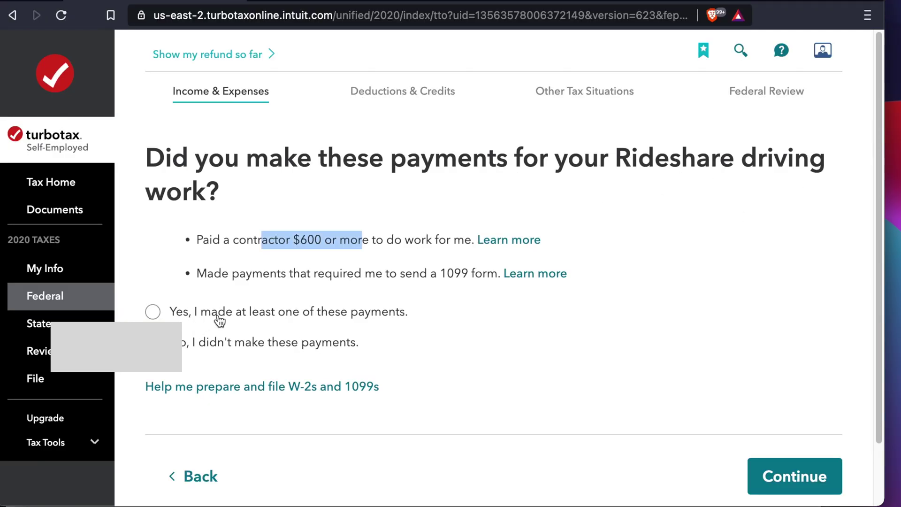
{"action": "left_click", "coordinate": [256, 315]}
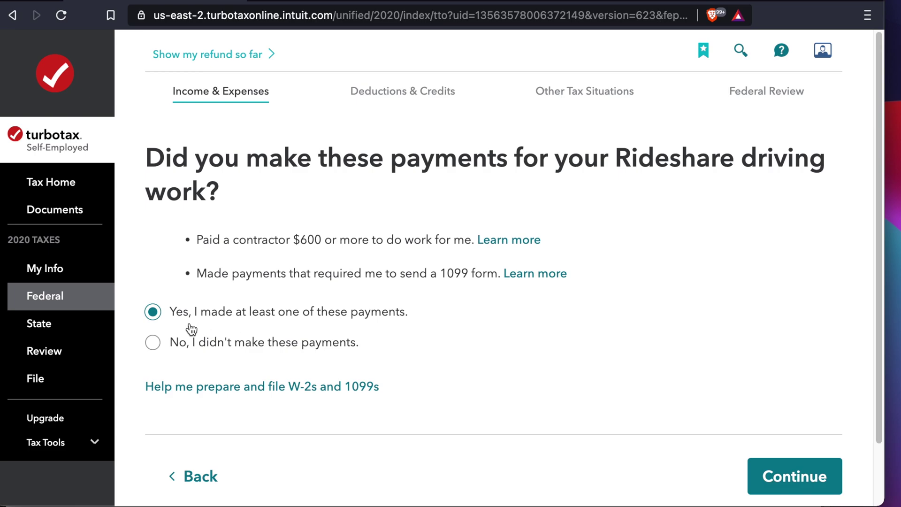
{"action": "left_click", "coordinate": [790, 479]}
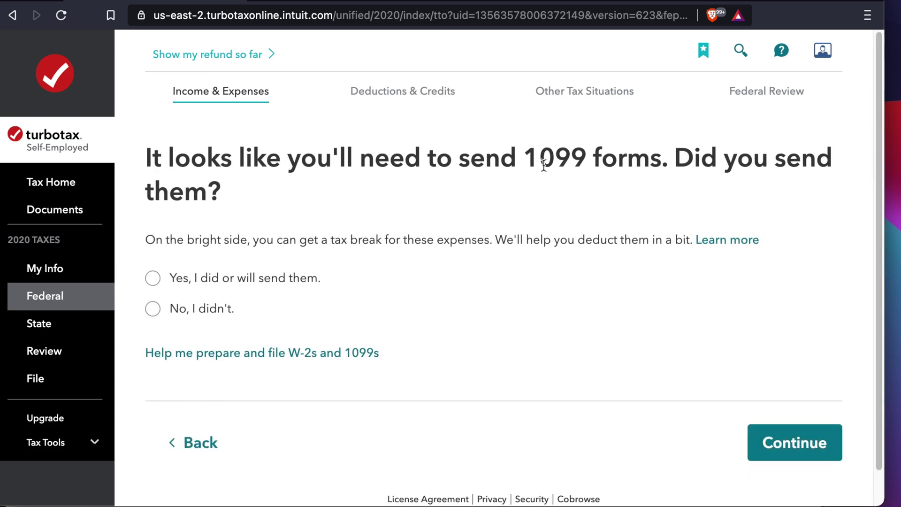
- Answer "Yes, I did or will send them" for the required 1099 forms and continue
{"action": "left_click_drag", "start_coordinate": [517, 159], "coordinate": [784, 161]}
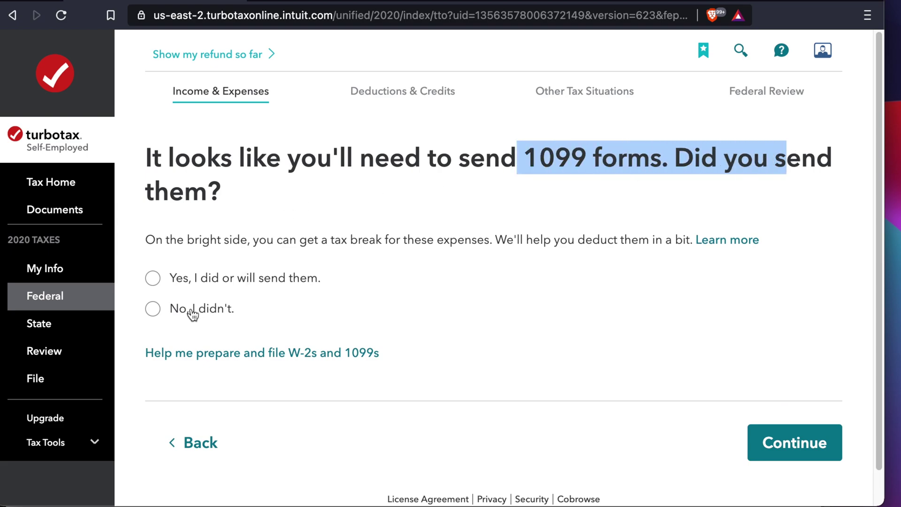
{"action": "left_click", "coordinate": [160, 280]}
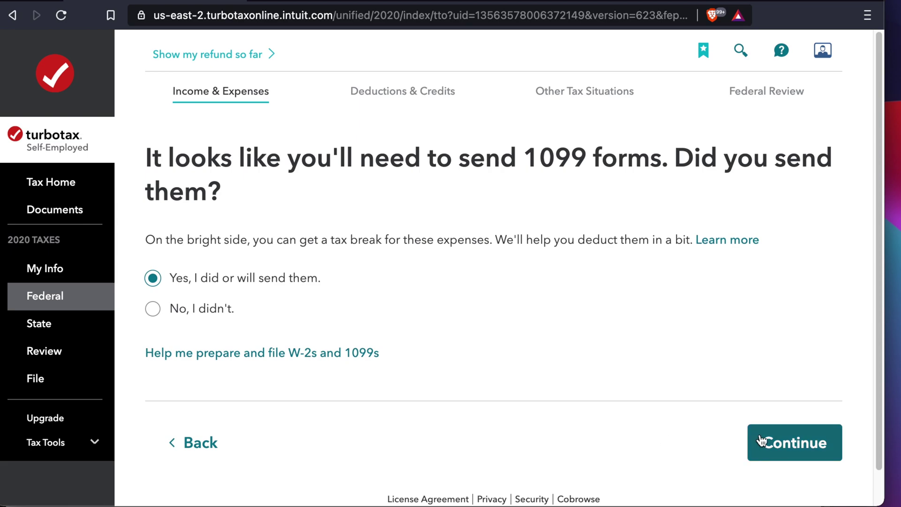
{"action": "left_click", "coordinate": [787, 448]}
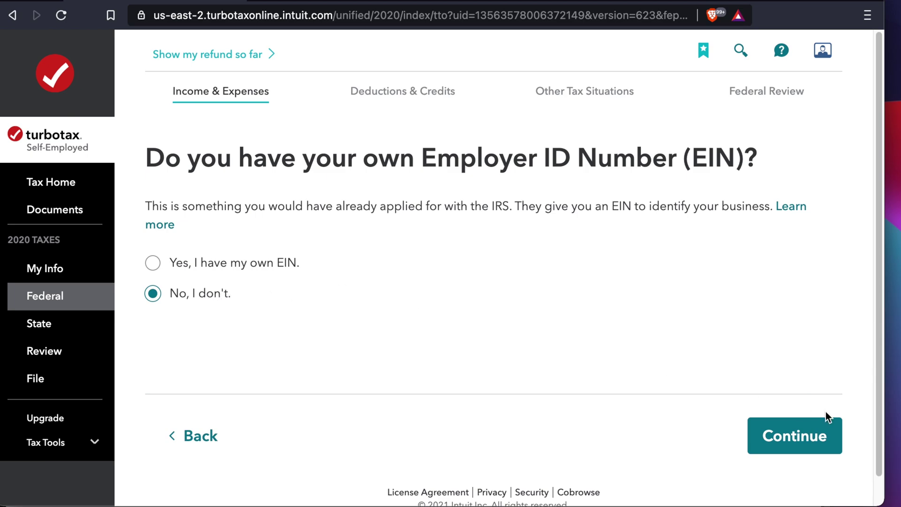
- Keep No for having an own EIN, choose "None of these apply" for the less common situations, and continue
{"action": "left_click", "coordinate": [797, 442]}
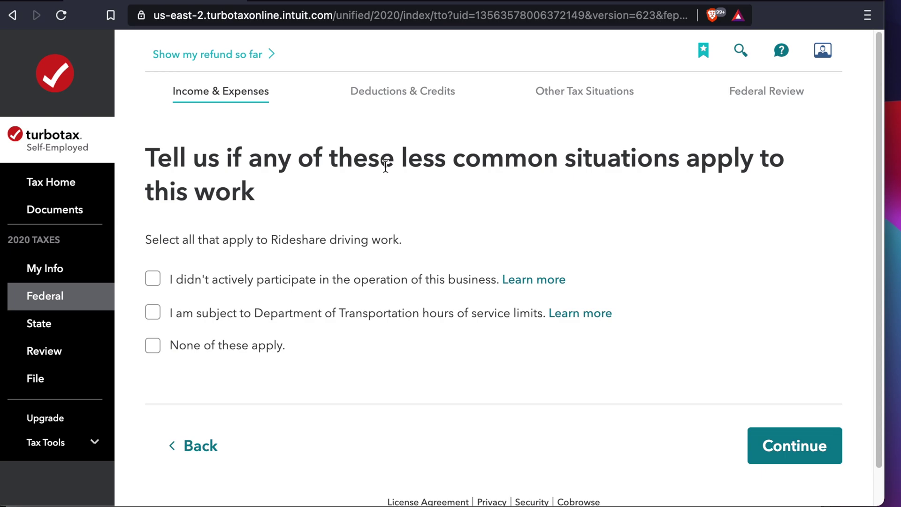
{"action": "left_click", "coordinate": [178, 345]}
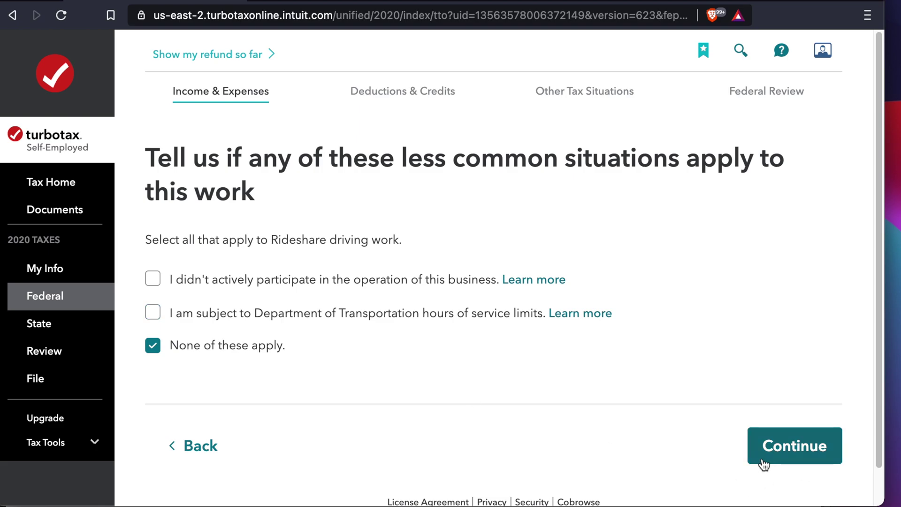
{"action": "left_click", "coordinate": [793, 446]}
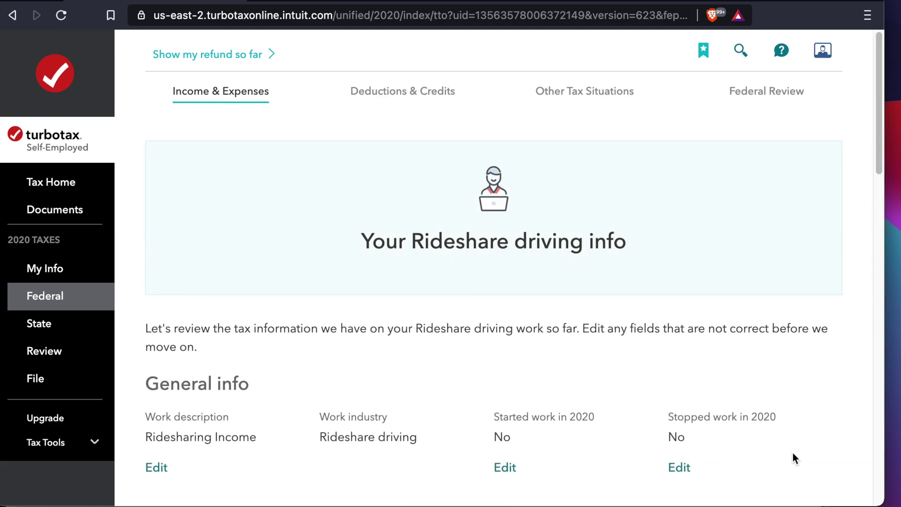
- Review and approve the rideshare driving info summary, and continue past the company question without choosing Uber or Lyft
{"action": "left_click_drag", "start_coordinate": [877, 150], "coordinate": [853, 487]}
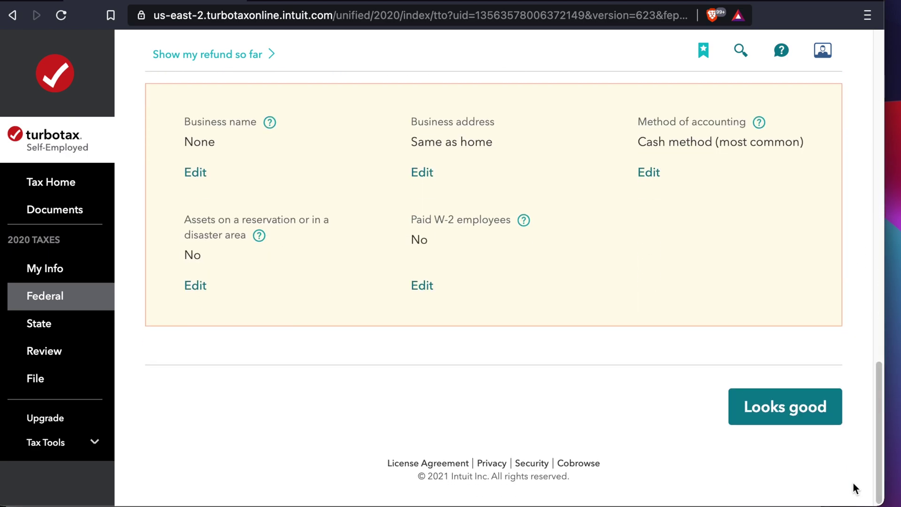
{"action": "left_click", "coordinate": [781, 414]}
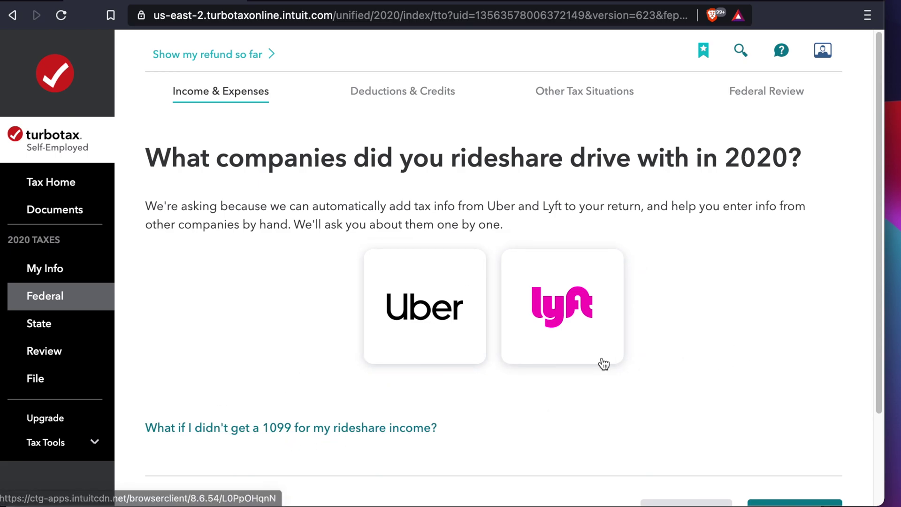
{"action": "scroll", "coordinate": [599, 362], "scroll_direction": "down", "scroll_amount": 3}
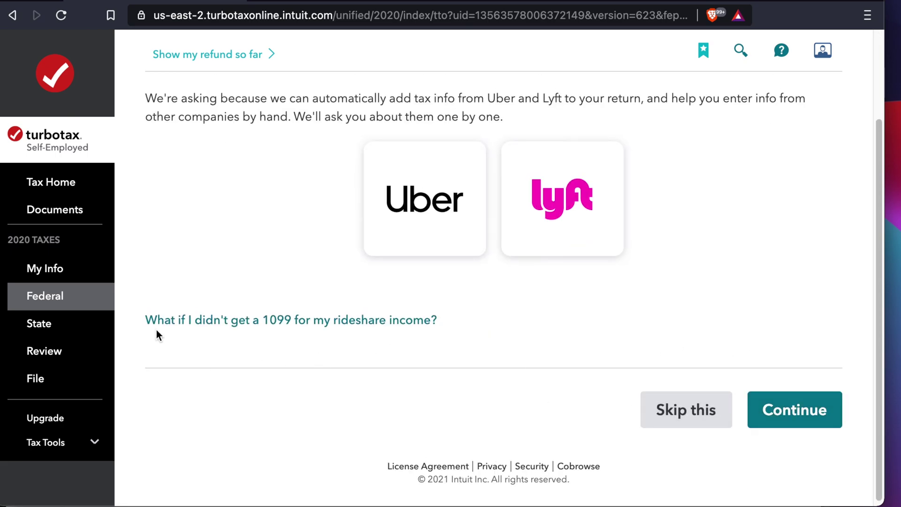
{"action": "scroll", "coordinate": [554, 382], "scroll_direction": "up", "scroll_amount": 1}
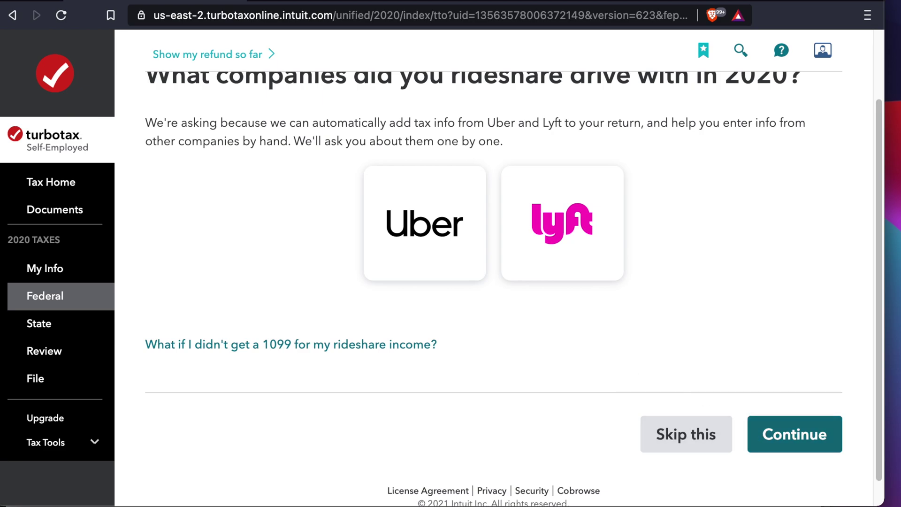
{"action": "left_click", "coordinate": [806, 442]}
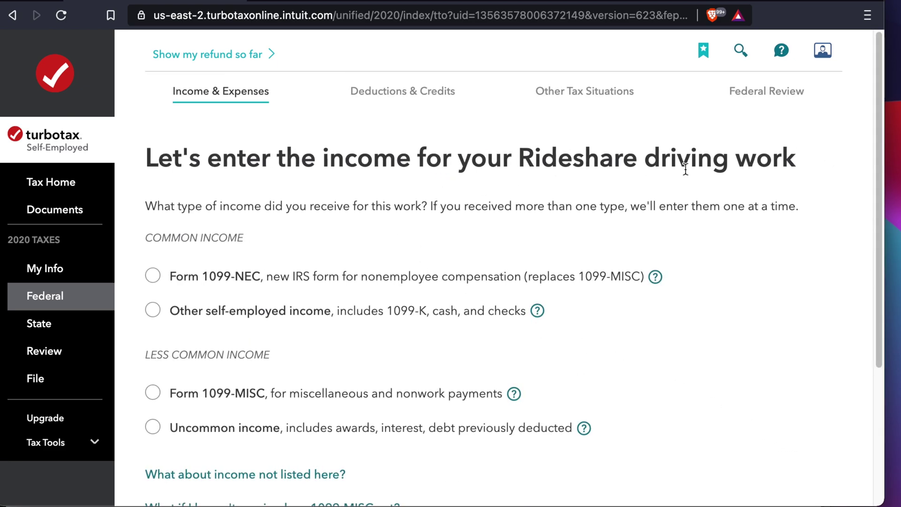
- Check the form type on the received tax document, choose Form 1099-NEC as the rideshare income type, and continue
{"action": "left_click_drag", "start_coordinate": [876, 134], "coordinate": [874, 169]}
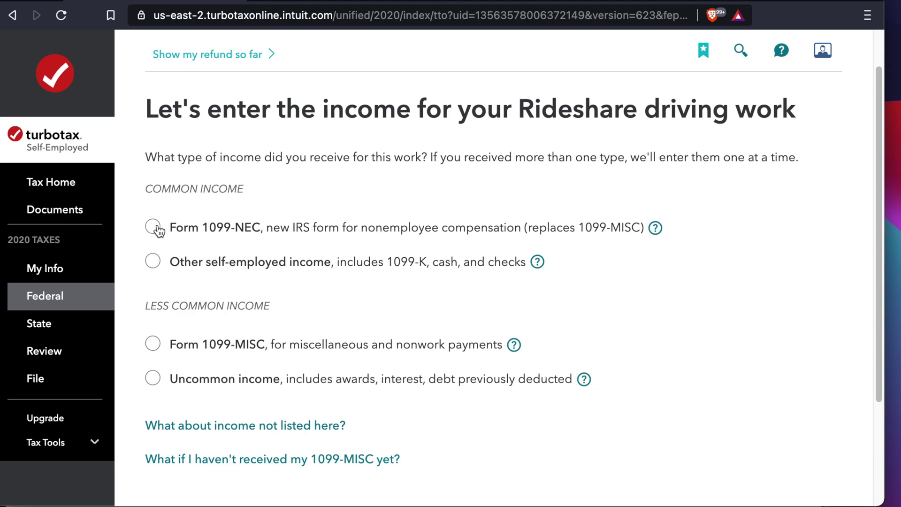
{"action": "key", "text": "super+Tab"}
{"action": "left_click", "coordinate": [580, 217]}
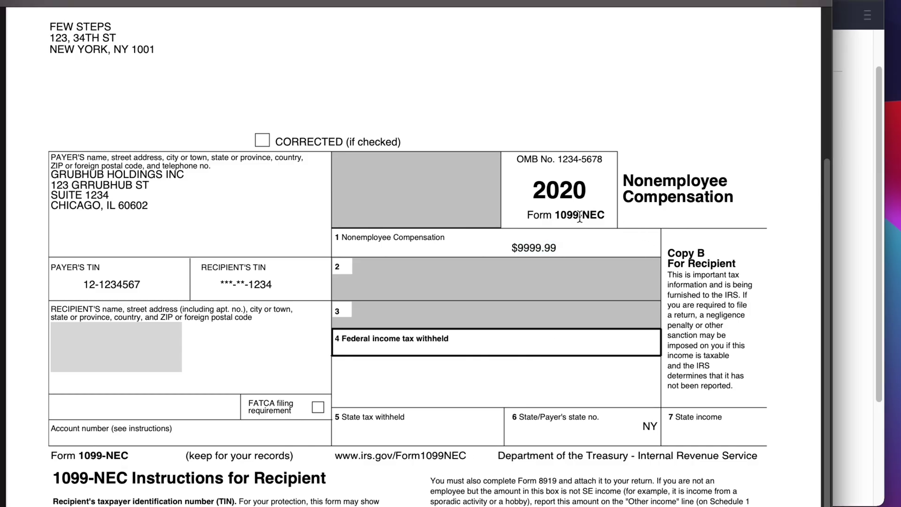
{"action": "left_click_drag", "start_coordinate": [556, 215], "coordinate": [603, 218]}
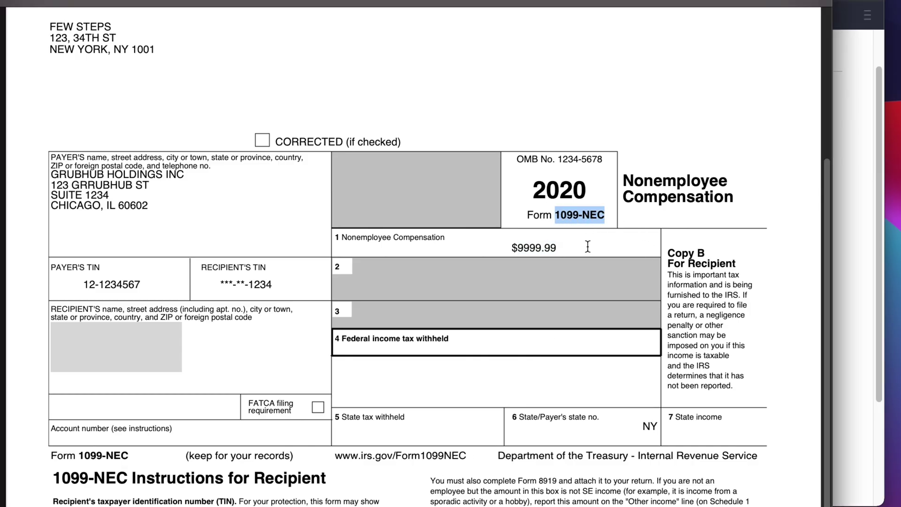
{"action": "left_click", "coordinate": [851, 160]}
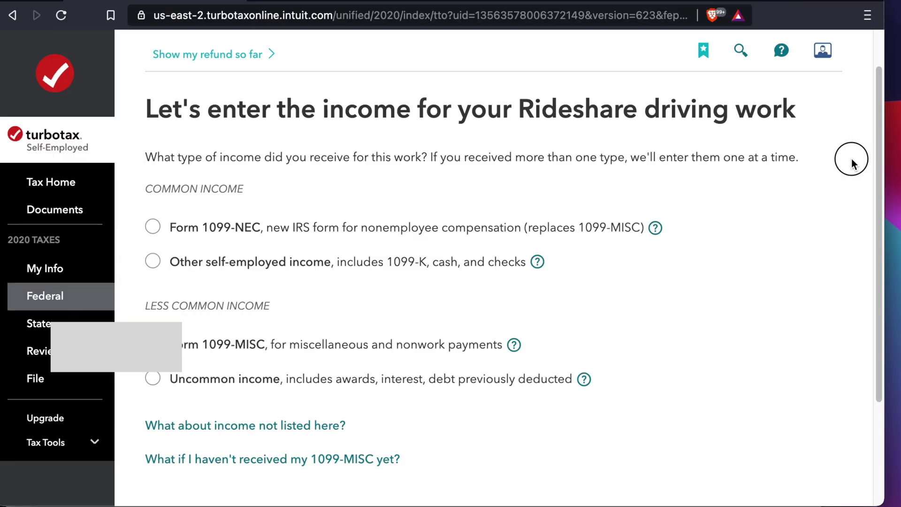
{"action": "left_click", "coordinate": [154, 227]}
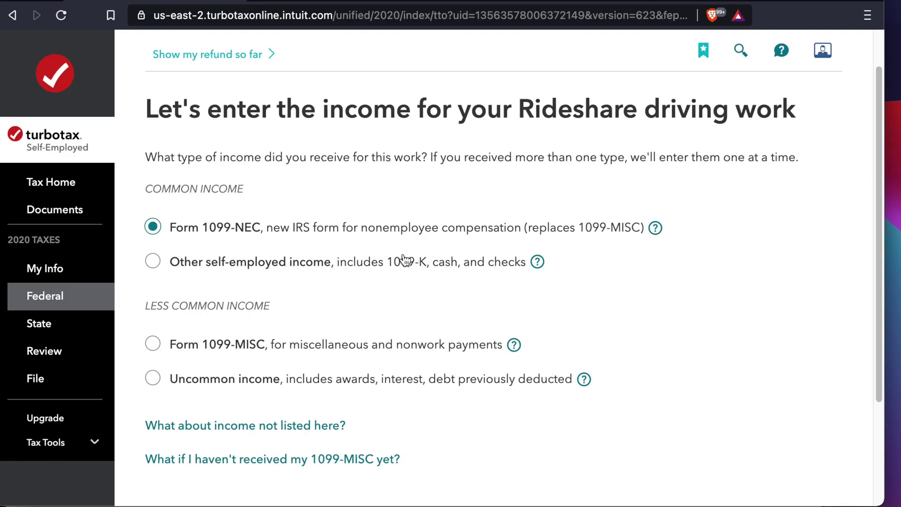
{"action": "scroll", "coordinate": [430, 256], "scroll_direction": "down", "scroll_amount": 2}
{"action": "left_click", "coordinate": [805, 489]}
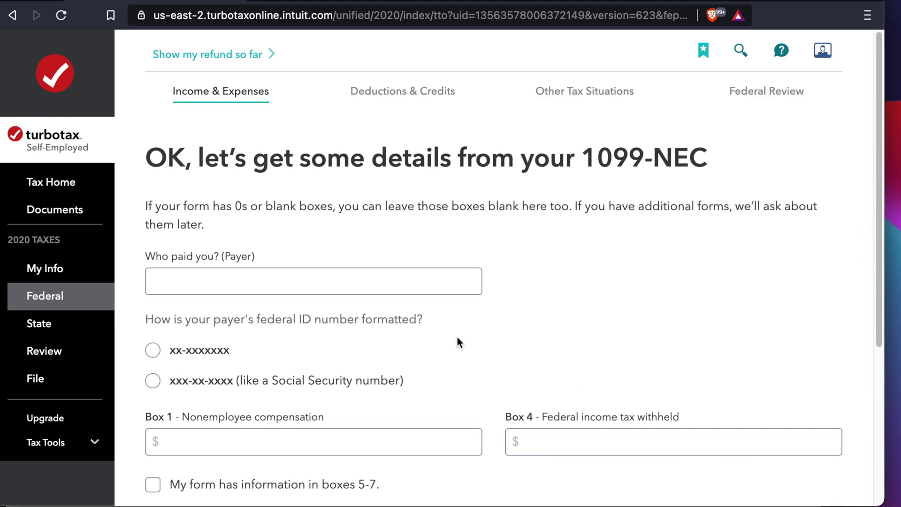
- Copy the payer name GRUBHUB HOLDINGS INC from the 1099-NEC document into the payer field of the income form
{"action": "left_click_drag", "start_coordinate": [877, 109], "coordinate": [876, 195]}
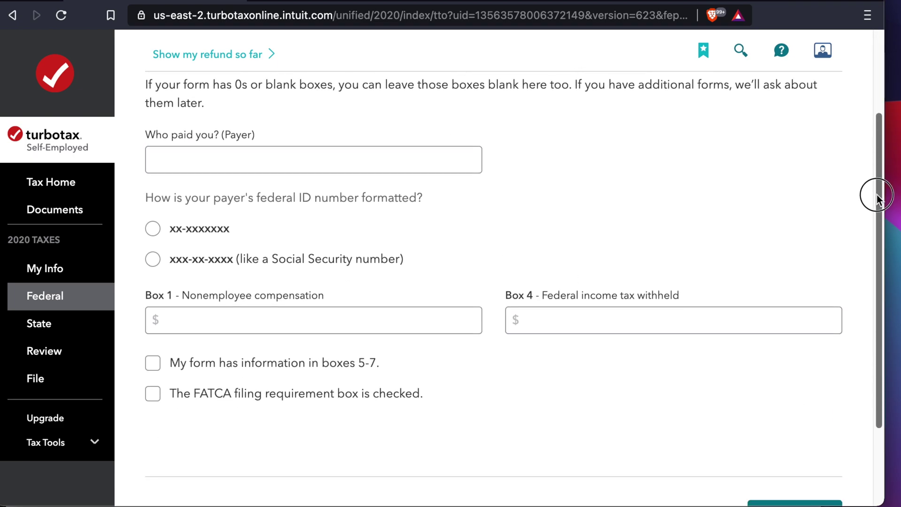
{"action": "key", "text": "super+Tab"}
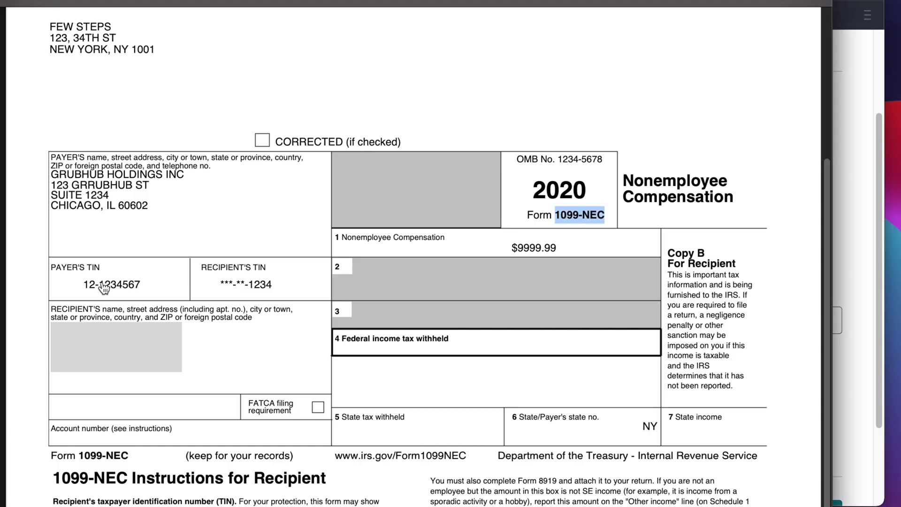
{"action": "left_click", "coordinate": [52, 158]}
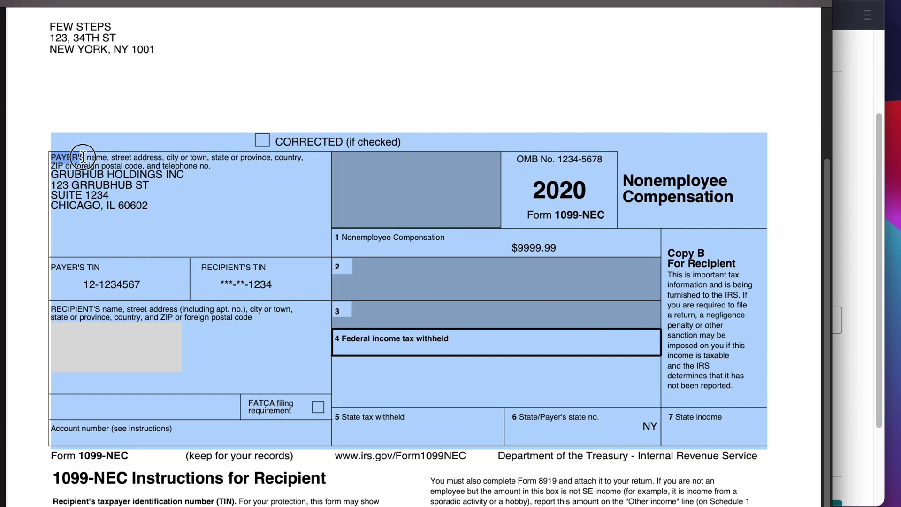
{"action": "left_click", "coordinate": [160, 184]}
{"action": "left_click_drag", "start_coordinate": [198, 174], "coordinate": [41, 171]}
{"action": "key", "text": "super+c"}
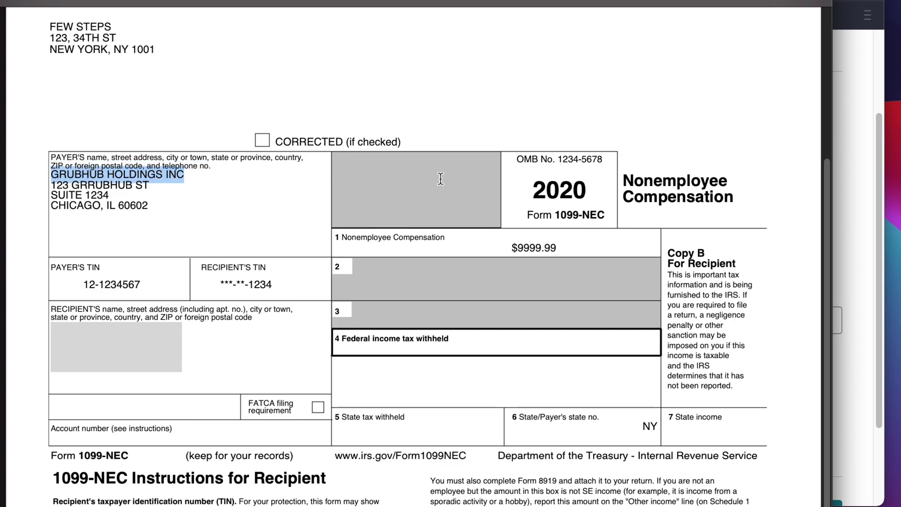
{"action": "left_click", "coordinate": [854, 167]}
{"action": "left_click", "coordinate": [241, 151]}
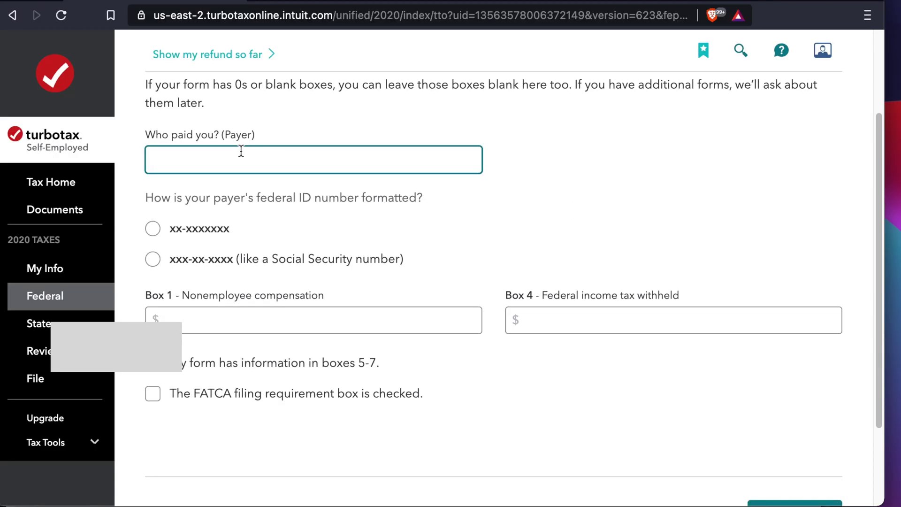
{"action": "key", "text": "super+v"}
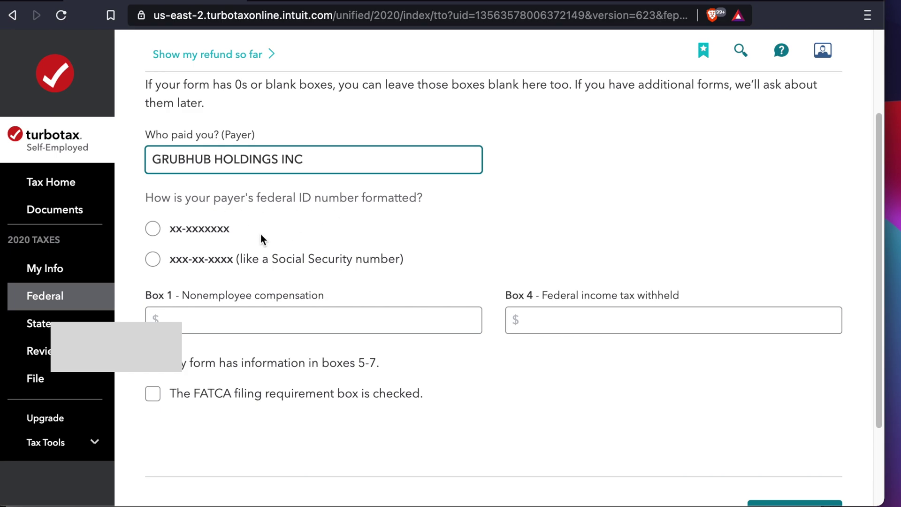
- Choose the xx-xxxxxxx federal ID format and copy the payer's EIN from the 1099-NEC document into its field
{"action": "key", "text": "super+Tab"}
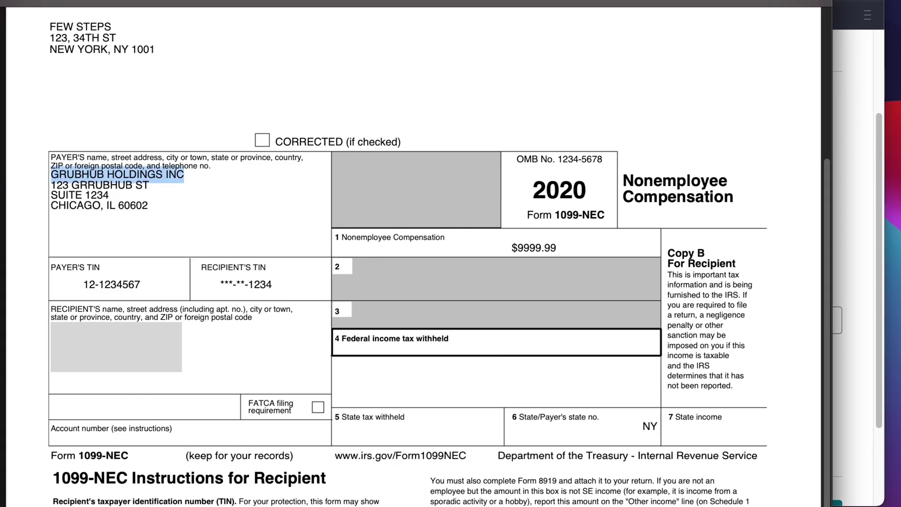
{"action": "left_click_drag", "start_coordinate": [78, 285], "coordinate": [140, 292]}
{"action": "key", "text": "super+c"}
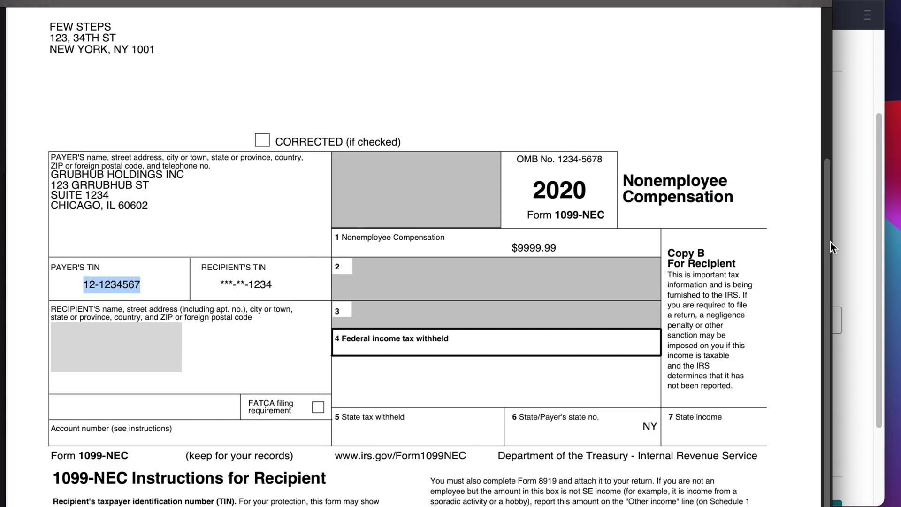
{"action": "left_click", "coordinate": [848, 234]}
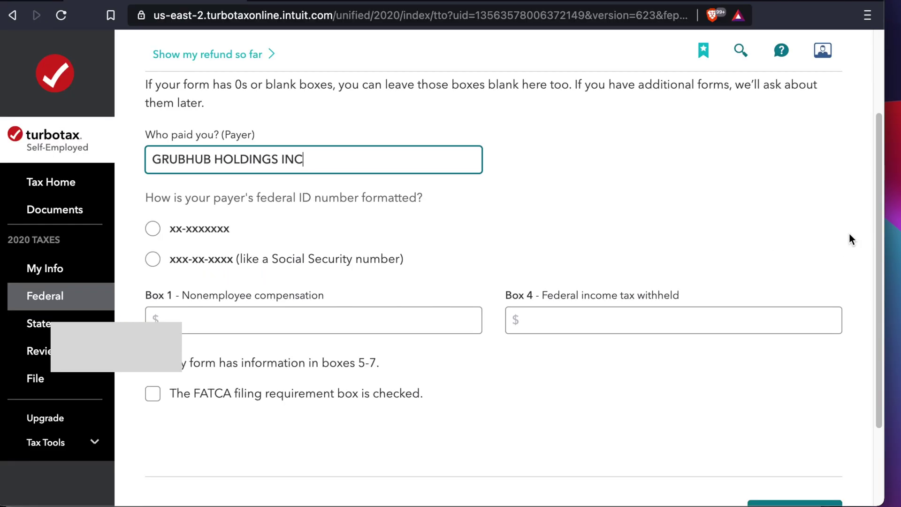
{"action": "left_click", "coordinate": [152, 229]}
{"action": "left_click", "coordinate": [199, 273]}
{"action": "key", "text": "super+v"}
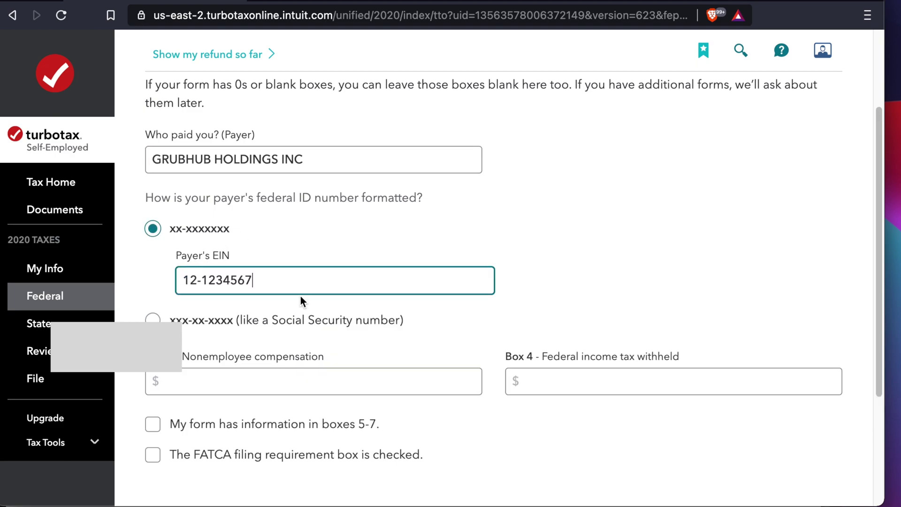
- Copy the nonemployee compensation amount 9999.99 from the 1099-NEC document into Box 1
{"action": "left_click_drag", "start_coordinate": [877, 196], "coordinate": [874, 222]}
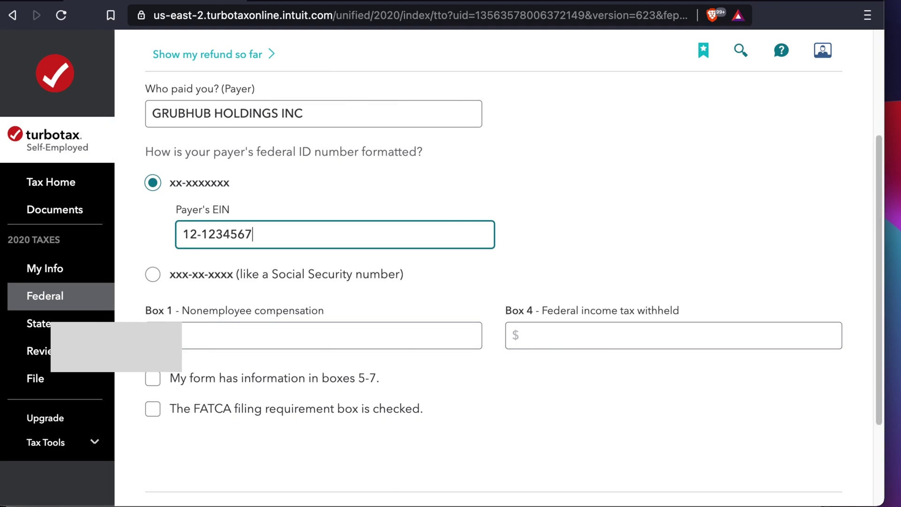
{"action": "key", "text": "super+Tab"}
{"action": "left_click", "coordinate": [519, 247]}
{"action": "left_click_drag", "start_coordinate": [516, 249], "coordinate": [555, 249]}
{"action": "key", "text": "super+c"}
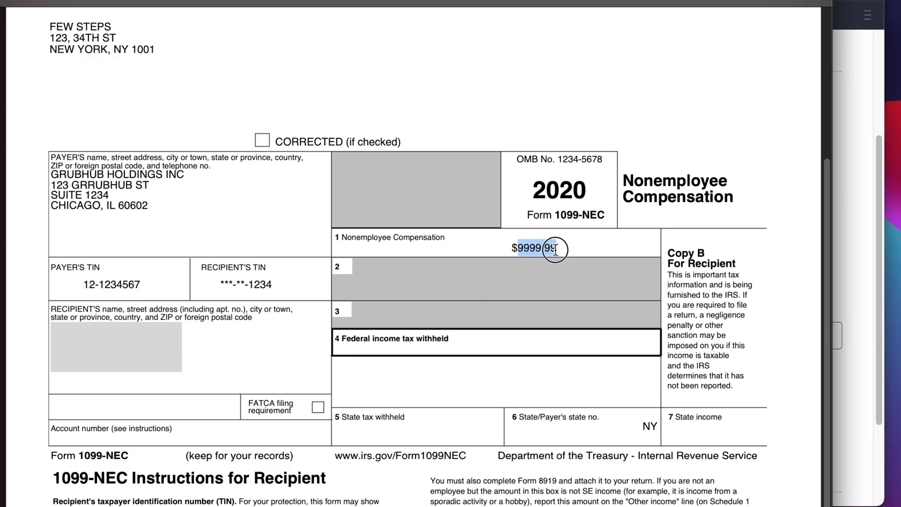
{"action": "left_click", "coordinate": [844, 181]}
{"action": "left_click", "coordinate": [194, 342]}
{"action": "key", "text": "super+v"}
- Check the 1099-NEC document once more and continue past the form details page
{"action": "key", "text": "super+Tab"}
{"action": "left_click", "coordinate": [847, 195]}
{"action": "left_click_drag", "start_coordinate": [876, 217], "coordinate": [871, 283]}
{"action": "left_click", "coordinate": [798, 420]}
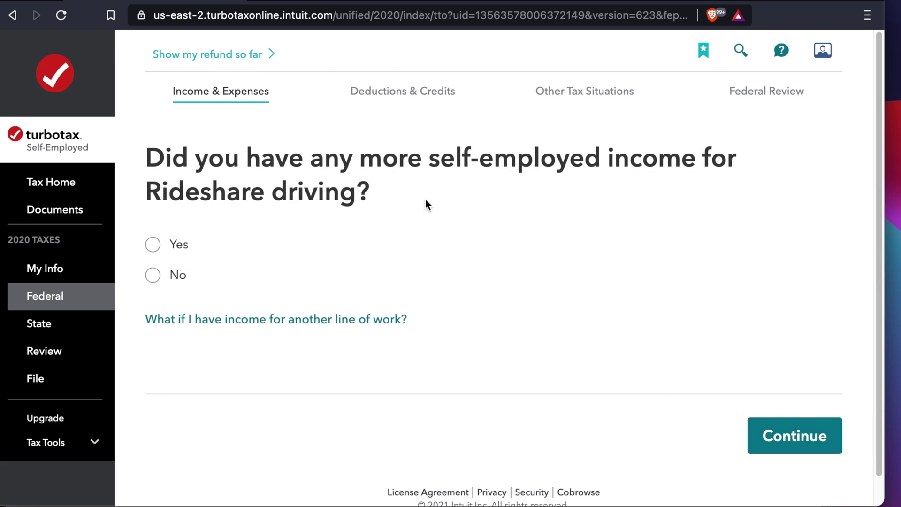
- Answer No to having more rideshare driving income and continue through the deductions introduction
{"action": "left_click", "coordinate": [149, 274]}
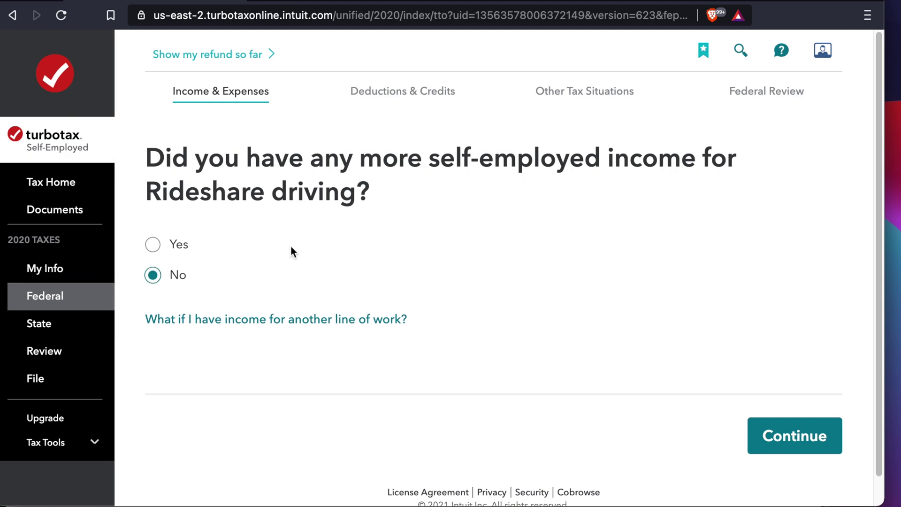
{"action": "left_click", "coordinate": [791, 444]}
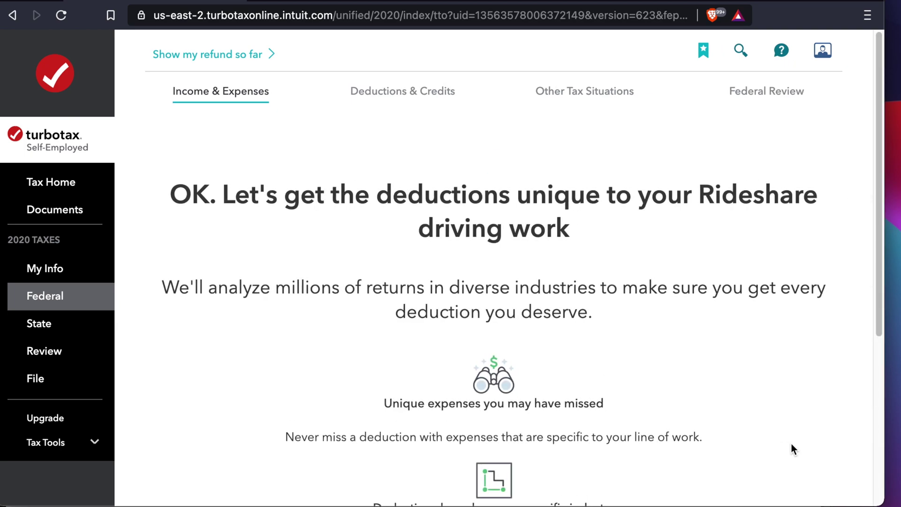
{"action": "left_click_drag", "start_coordinate": [378, 204], "coordinate": [631, 205]}
{"action": "left_click_drag", "start_coordinate": [878, 182], "coordinate": [881, 342]}
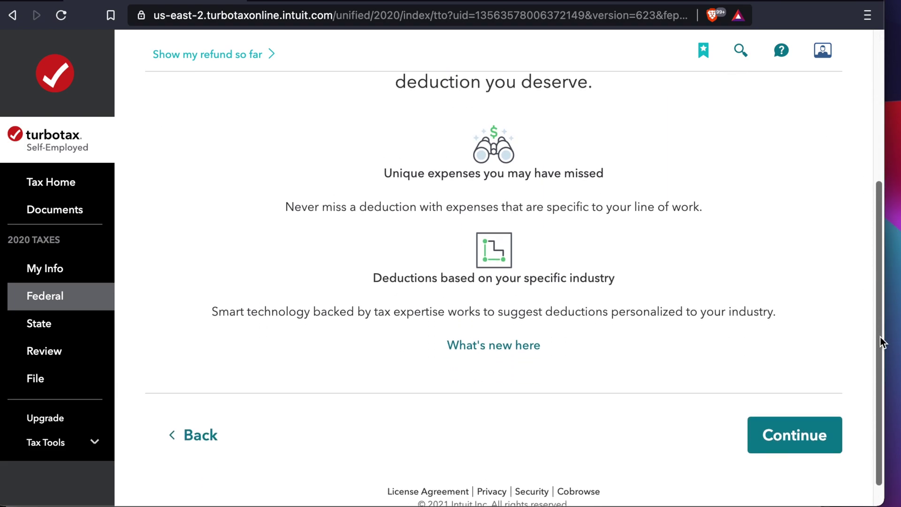
{"action": "left_click", "coordinate": [806, 433]}
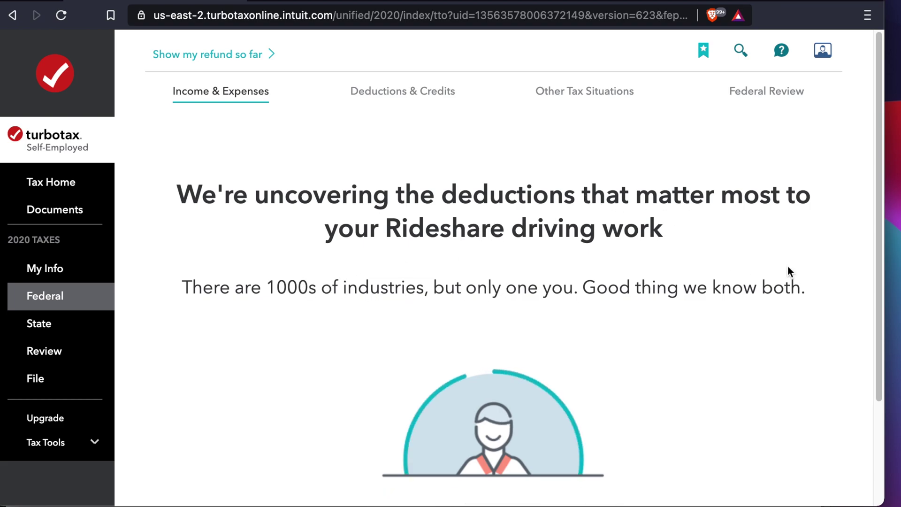
{"action": "left_click_drag", "start_coordinate": [875, 247], "coordinate": [875, 411]}
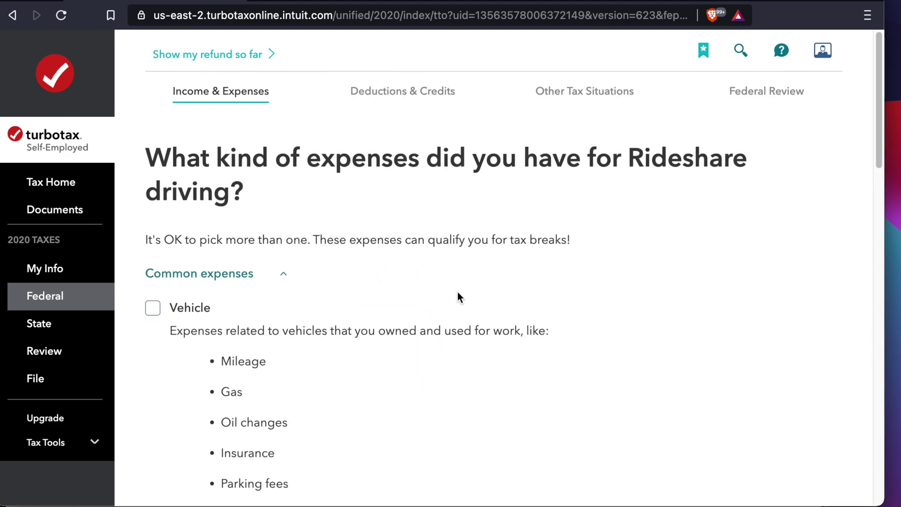
- Choose the rideshare driving expense categories, including Vehicle and Supplies, and continue
{"action": "mouse_move", "coordinate": [879, 137]}
{"action": "left_mouse_down"}
{"action": "mouse_move", "coordinate": [881, 157]}
{"action": "mouse_move", "coordinate": [888, 140]}
{"action": "mouse_move", "coordinate": [879, 131]}
{"action": "left_mouse_up"}
{"action": "left_click", "coordinate": [153, 311]}
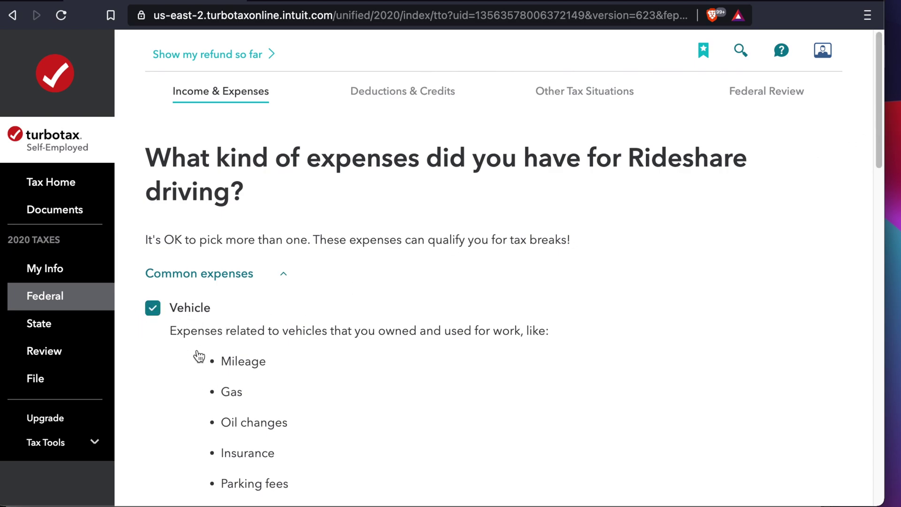
{"action": "left_click_drag", "start_coordinate": [877, 108], "coordinate": [860, 210]}
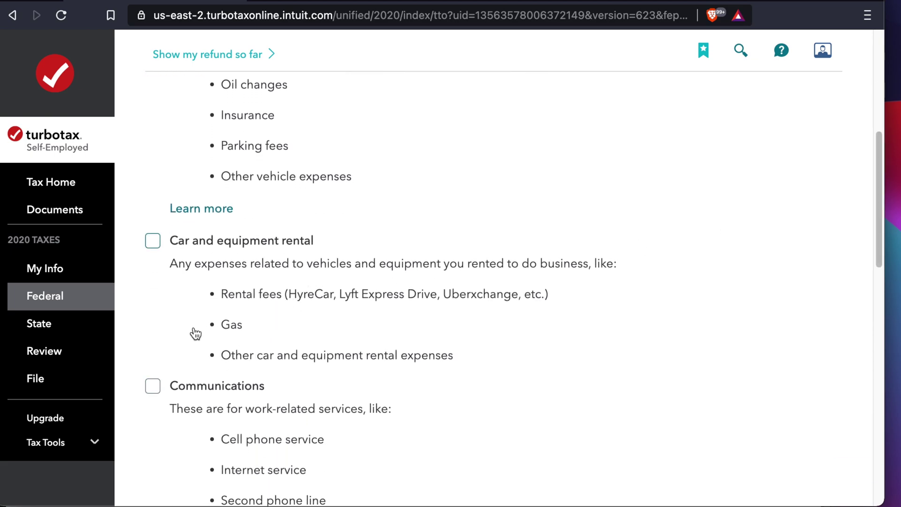
{"action": "left_click_drag", "start_coordinate": [877, 196], "coordinate": [871, 227]}
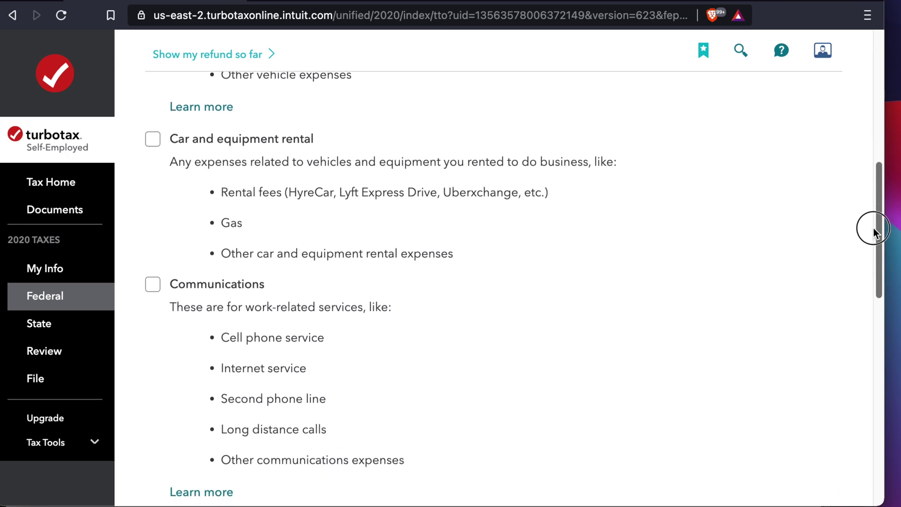
{"action": "left_click", "coordinate": [152, 285]}
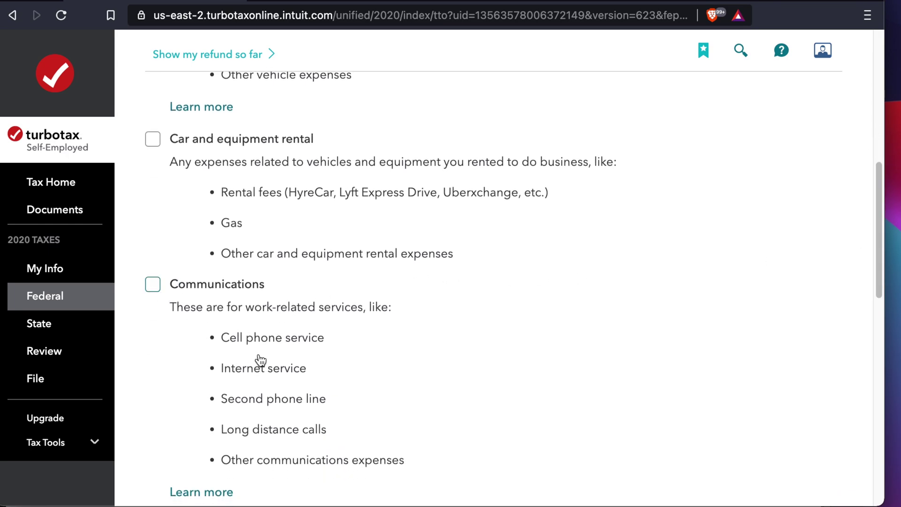
{"action": "left_click_drag", "start_coordinate": [879, 211], "coordinate": [862, 307]}
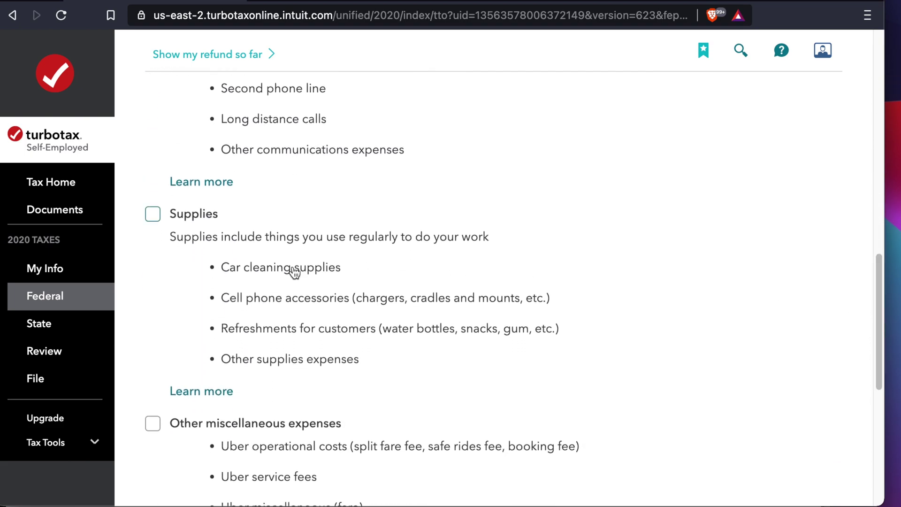
{"action": "left_click", "coordinate": [153, 215]}
{"action": "left_click_drag", "start_coordinate": [875, 275], "coordinate": [871, 338]}
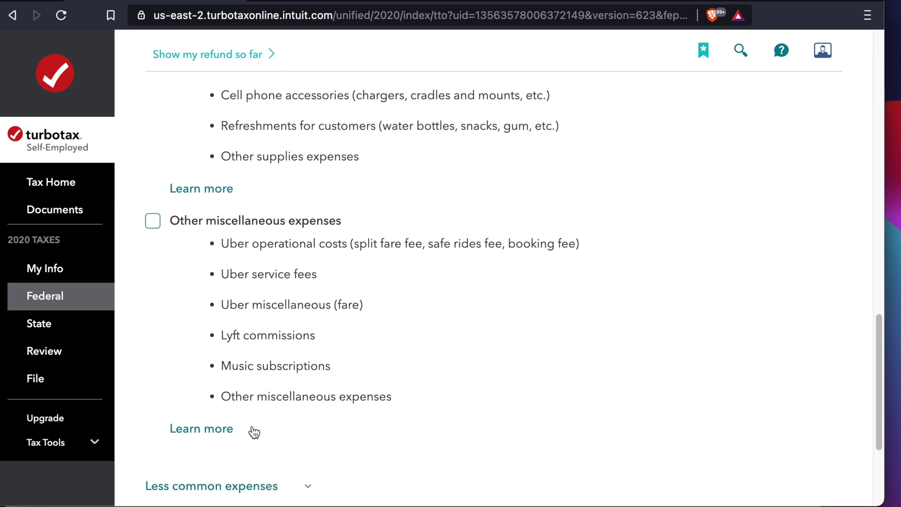
{"action": "left_click_drag", "start_coordinate": [877, 347], "coordinate": [874, 407]}
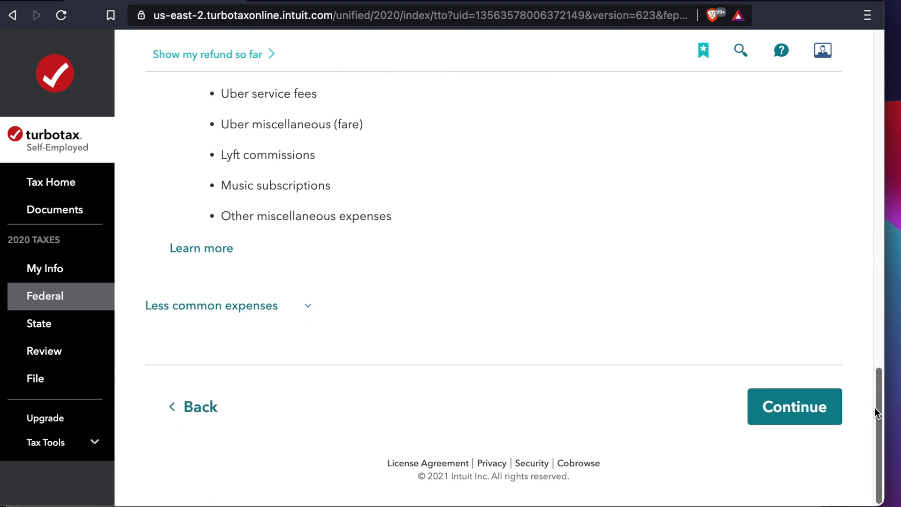
{"action": "left_click", "coordinate": [793, 414]}
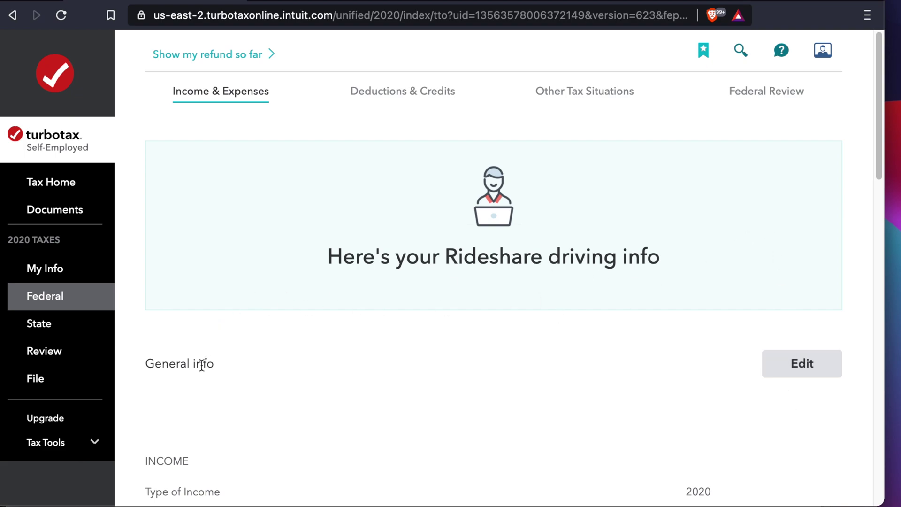
- Review the Grubhub income entry, start the Vehicle expense, and answer Yes to using a car or truck for the work
{"action": "left_click_drag", "start_coordinate": [876, 166], "coordinate": [855, 268]}
{"action": "left_click_drag", "start_coordinate": [145, 215], "coordinate": [345, 218]}
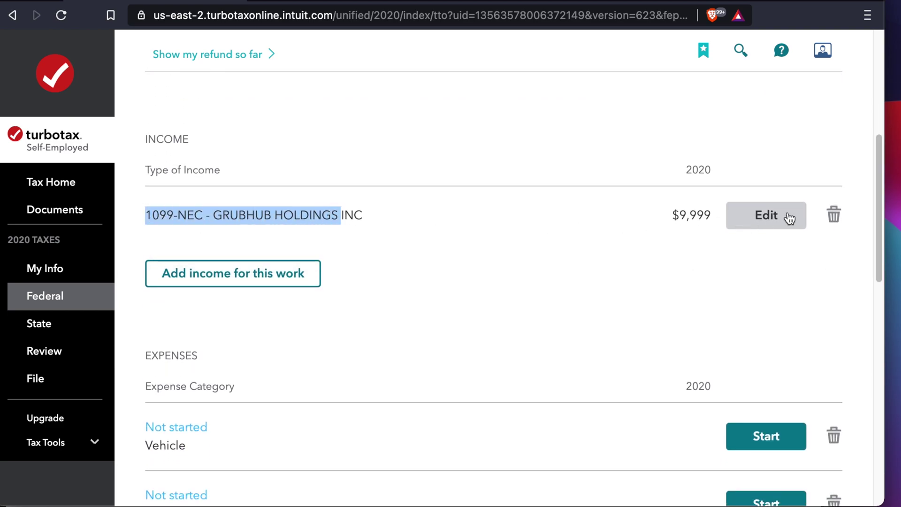
{"action": "left_click_drag", "start_coordinate": [878, 176], "coordinate": [867, 246]}
{"action": "left_click", "coordinate": [766, 220]}
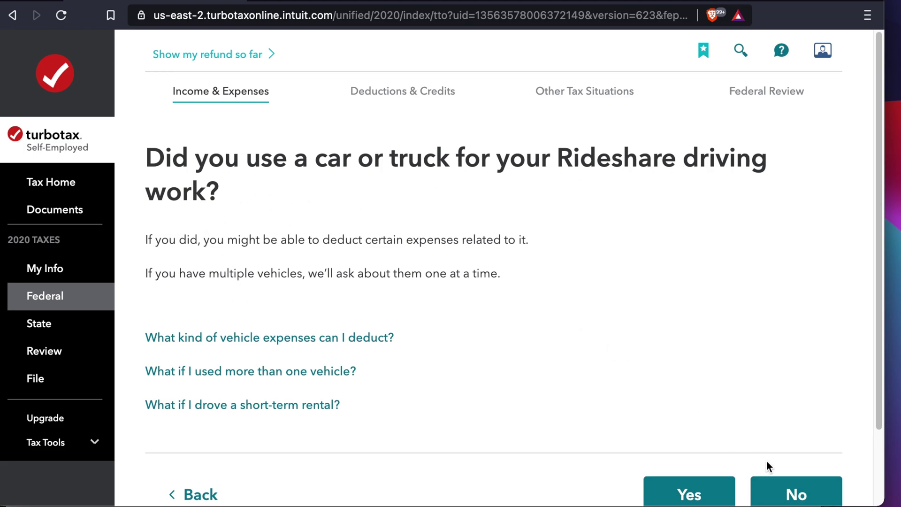
{"action": "left_click", "coordinate": [706, 498]}
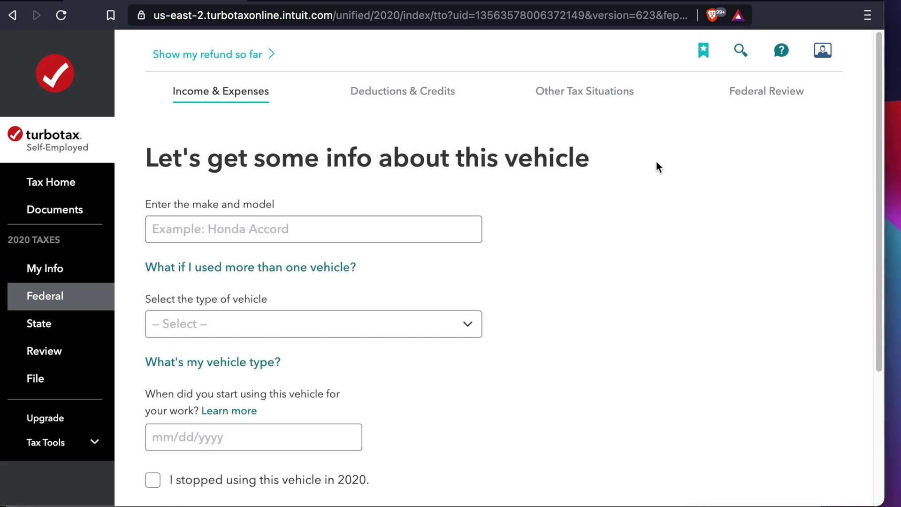
- Fill in the vehicle info with make and model Honda Accord EX-L, type Auto under 6,000 lbs, and work start date 01/01/2020
{"action": "left_click_drag", "start_coordinate": [878, 122], "coordinate": [877, 147]}
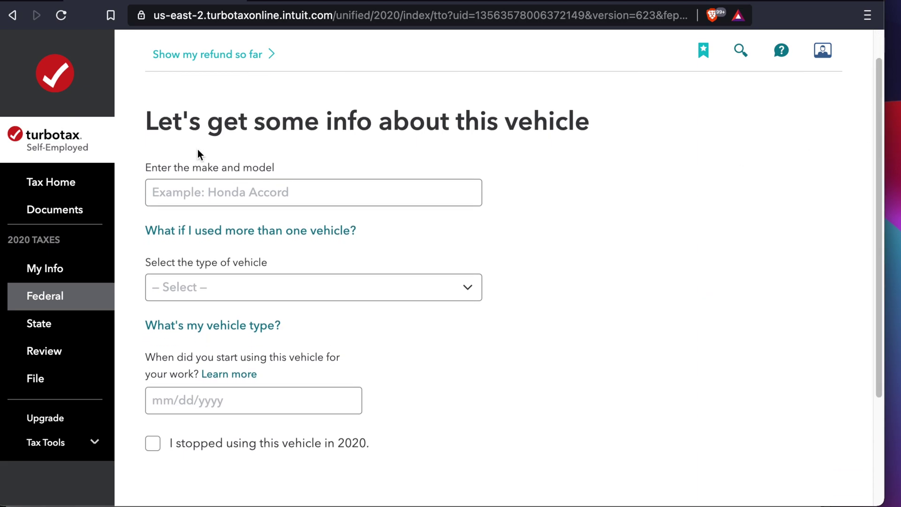
{"action": "left_click", "coordinate": [199, 194]}
{"action": "type", "text": "Honda Accord EX-"}
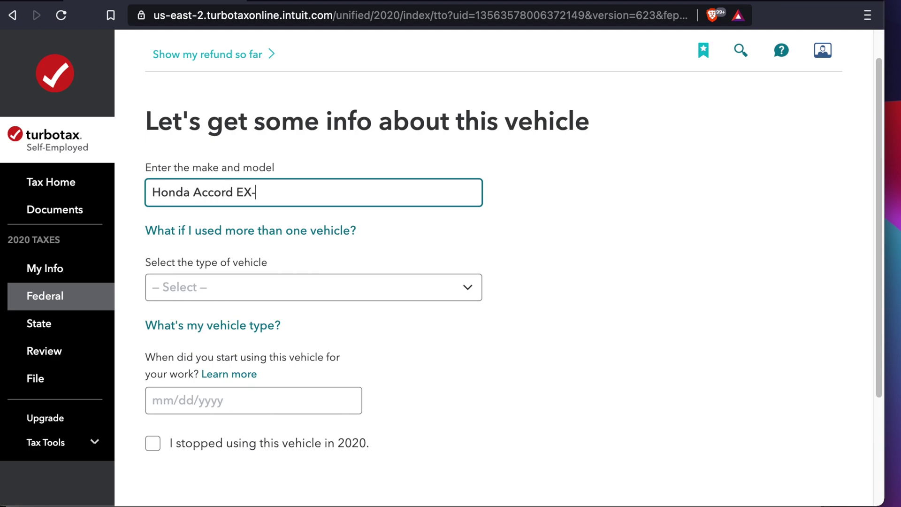
{"action": "type", "text": "L"}
{"action": "left_click", "coordinate": [210, 285]}
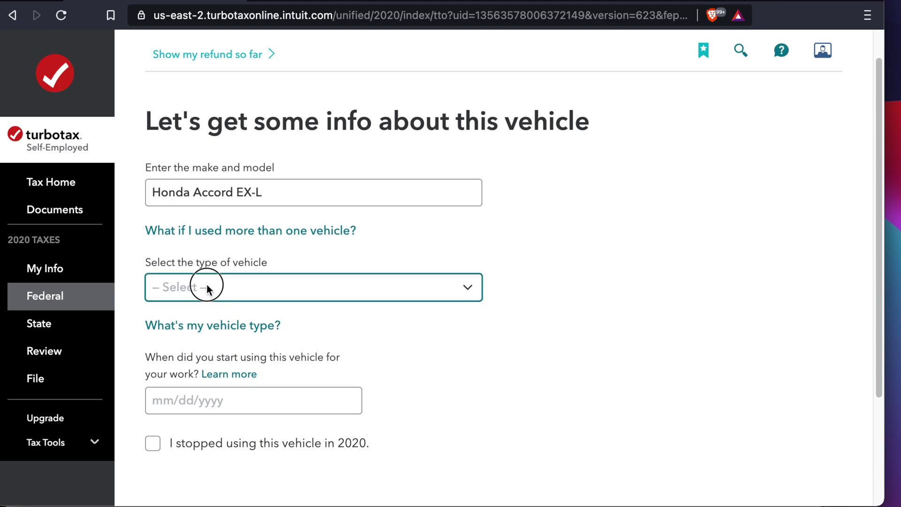
{"action": "left_click", "coordinate": [248, 309]}
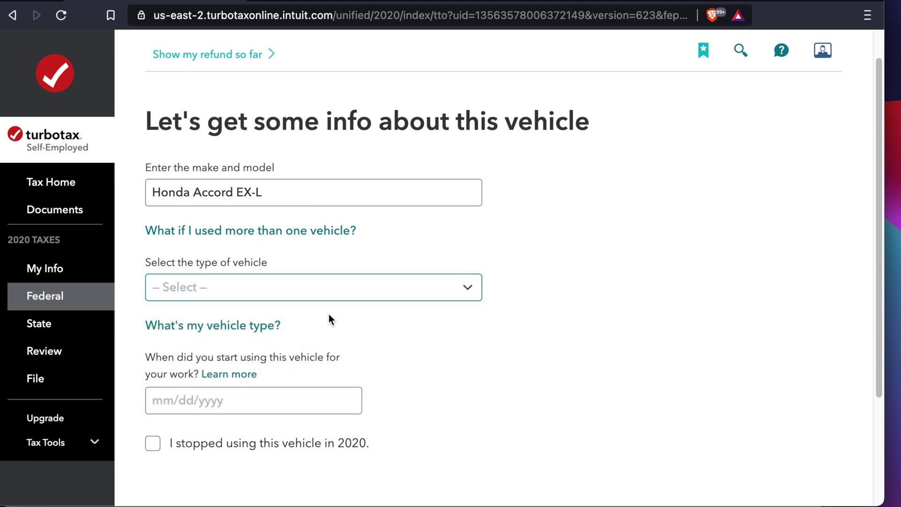
{"action": "left_click", "coordinate": [359, 389]}
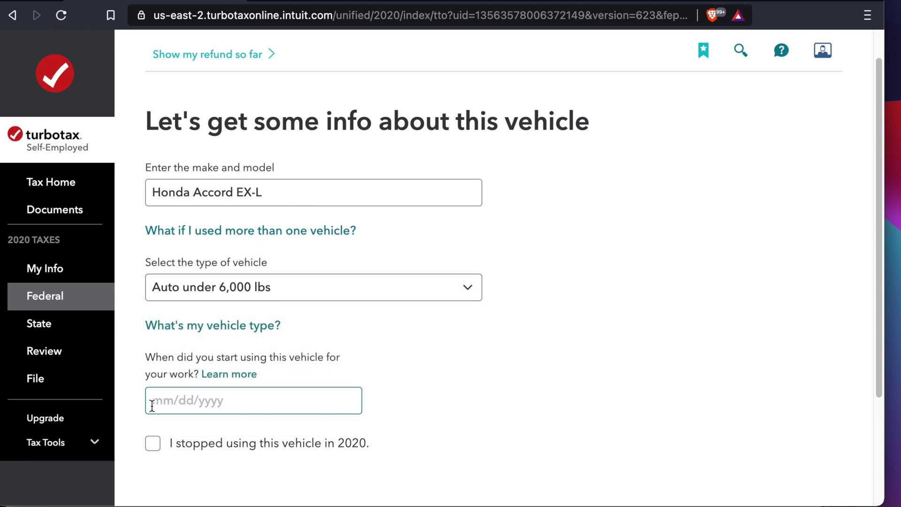
{"action": "type", "text": "010"}
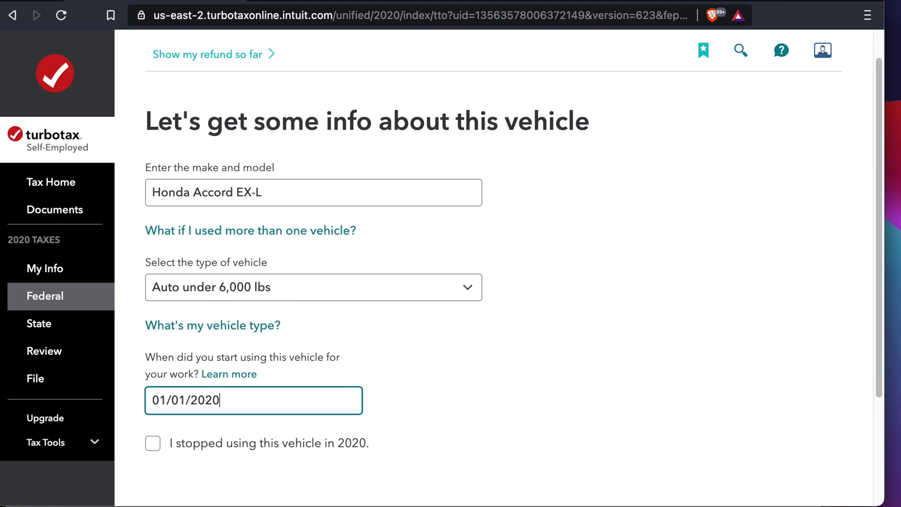
- Continue from the completed vehicle info page and state that the Honda Accord EX-L is owned
{"action": "left_click", "coordinate": [480, 358]}
{"action": "scroll", "coordinate": [230, 383], "scroll_direction": "down", "scroll_amount": 3}
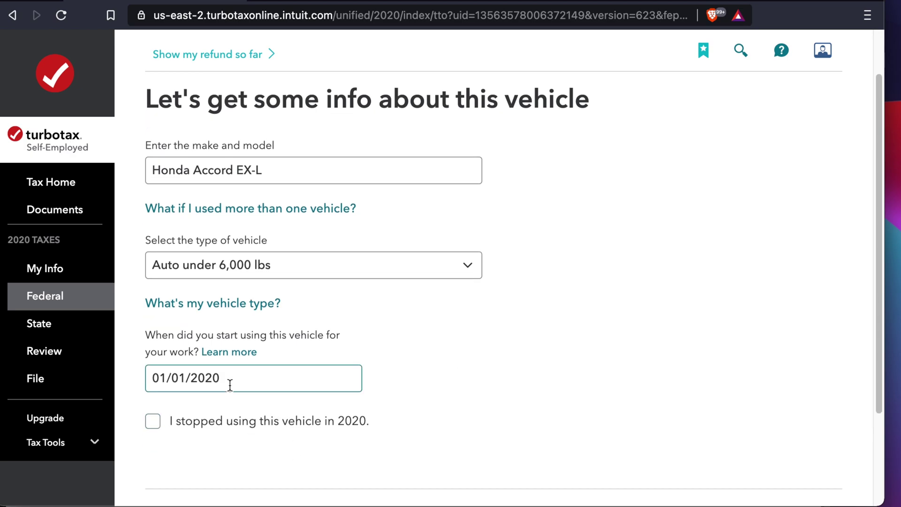
{"action": "left_click", "coordinate": [794, 407]}
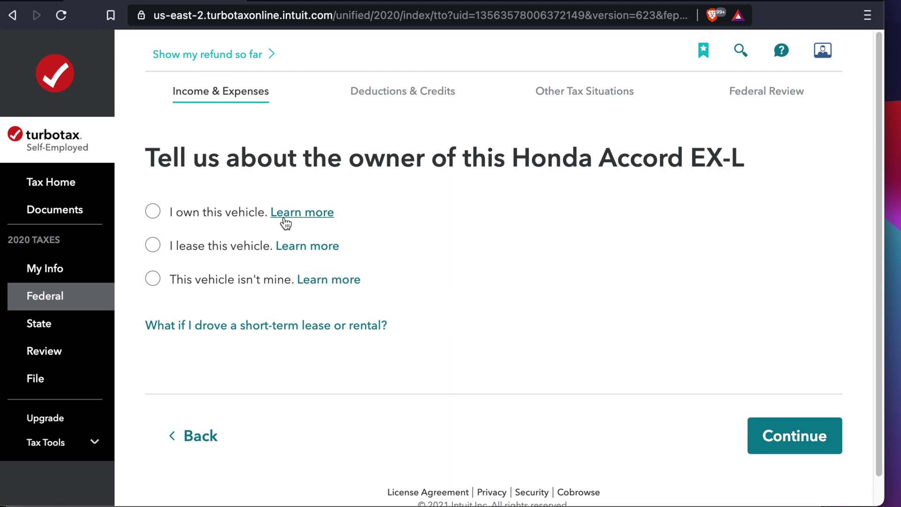
{"action": "left_click", "coordinate": [215, 213]}
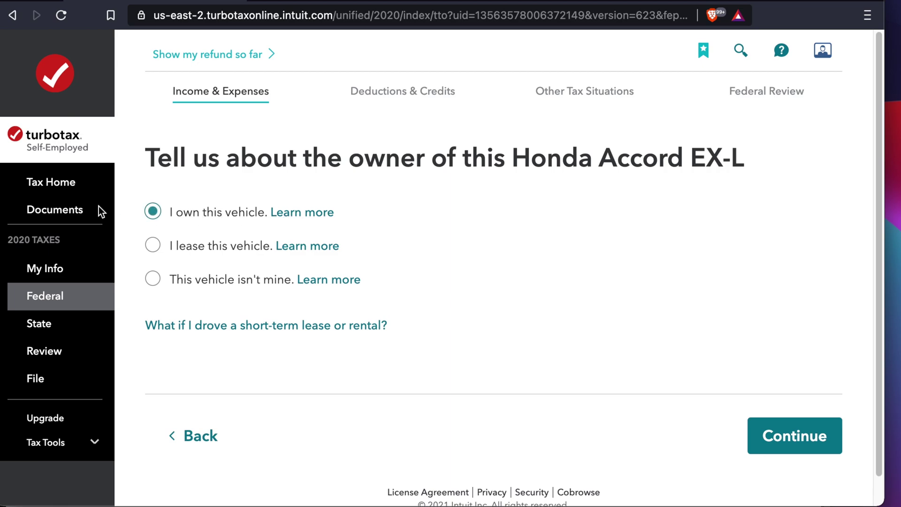
{"action": "left_click", "coordinate": [803, 435]}
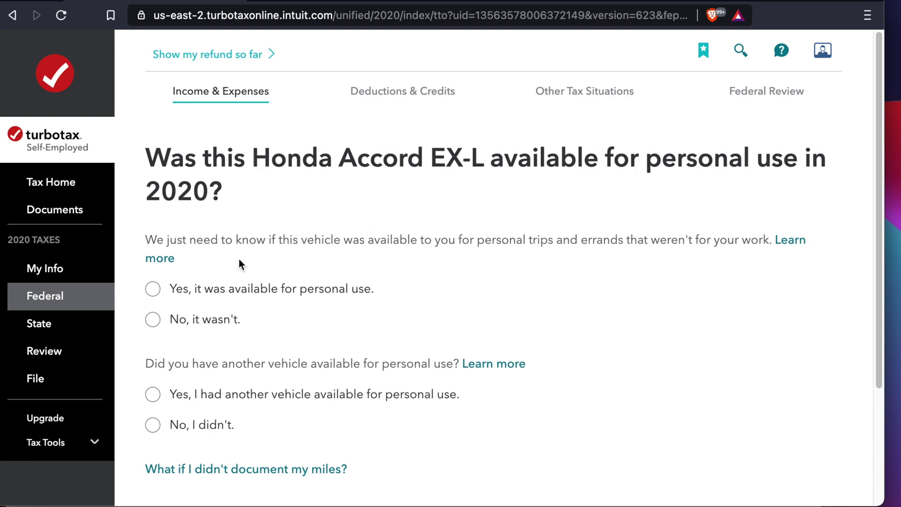
- Answer that the Honda Accord EX-L wasn't available for personal use and that another vehicle was, and continue
{"action": "left_click", "coordinate": [153, 320]}
{"action": "scroll", "coordinate": [252, 310], "scroll_direction": "down", "scroll_amount": 1}
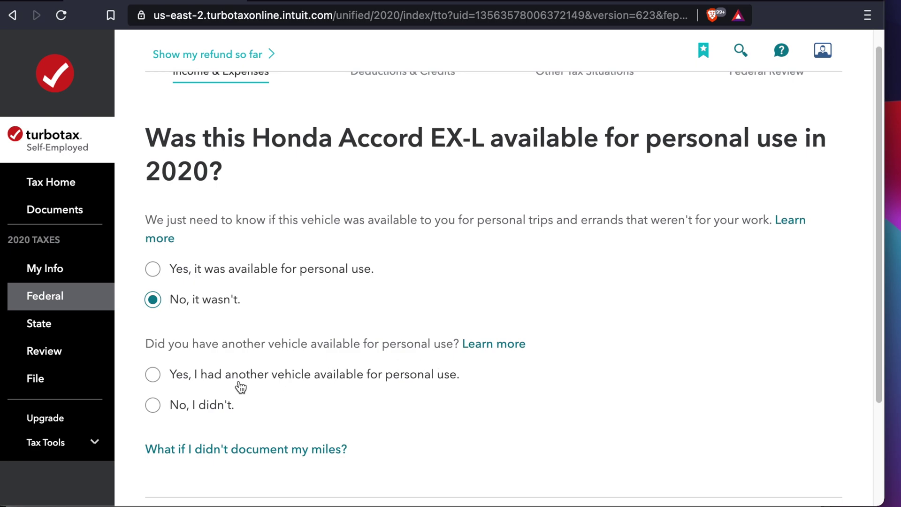
{"action": "left_click", "coordinate": [154, 374]}
{"action": "scroll", "coordinate": [384, 384], "scroll_direction": "down", "scroll_amount": 3}
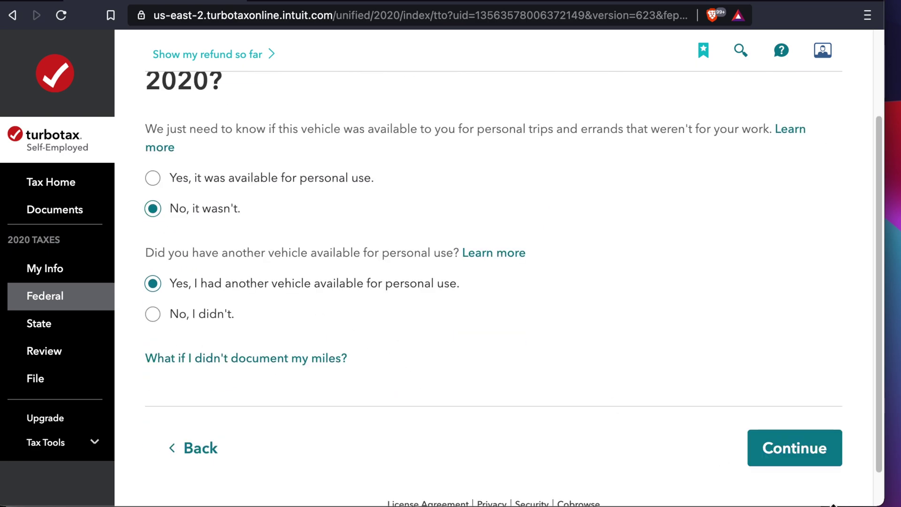
{"action": "left_click", "coordinate": [783, 456]}
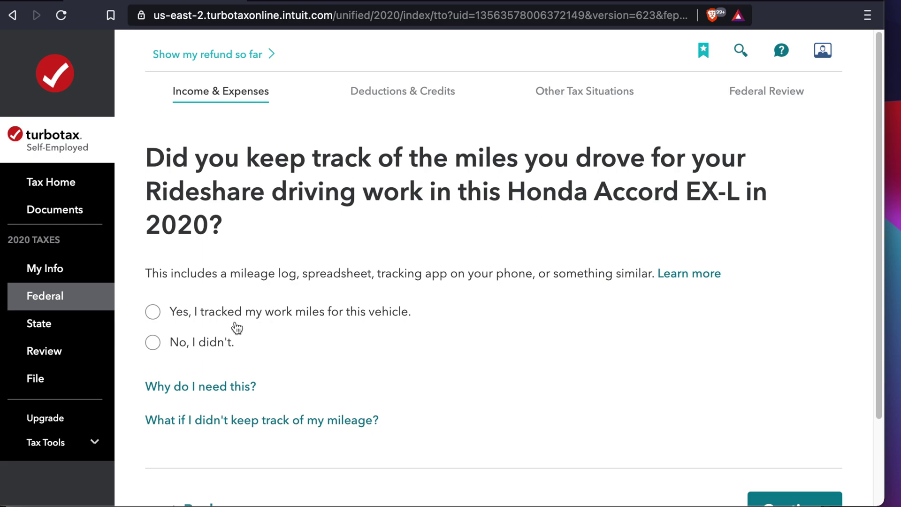
- Answer Yes to having tracked the work miles for this vehicle and continue
{"action": "left_click", "coordinate": [195, 319]}
{"action": "scroll", "coordinate": [654, 374], "scroll_direction": "down", "scroll_amount": 1}
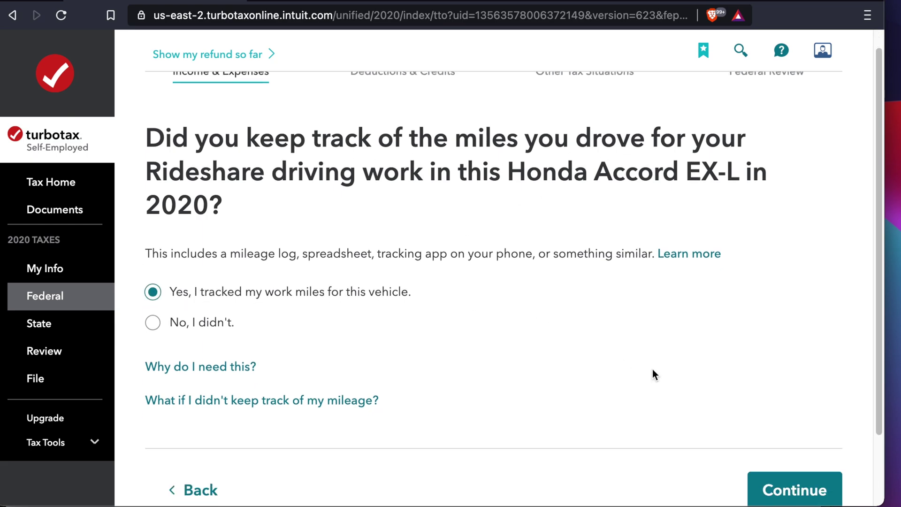
{"action": "left_click", "coordinate": [795, 490]}
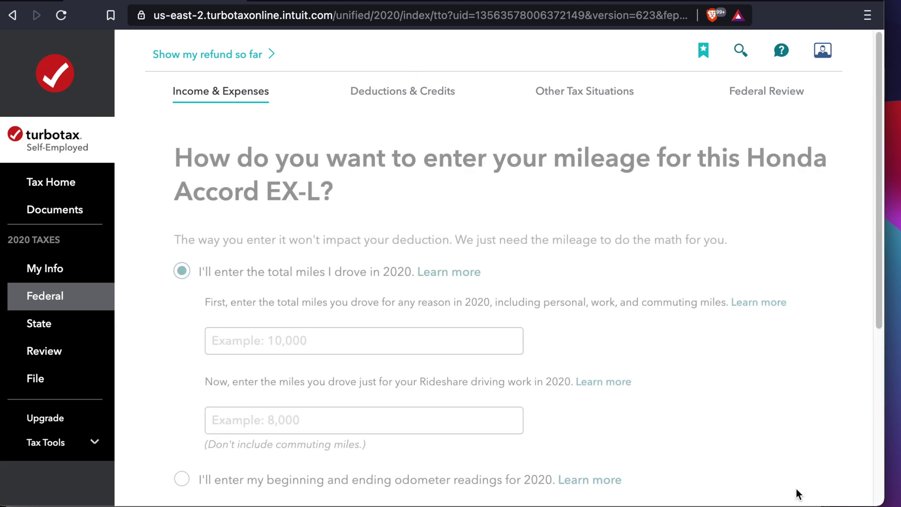
- Set the total miles driven for any reason in 2020 to 4000
{"action": "scroll", "coordinate": [247, 195], "scroll_direction": "down", "scroll_amount": 1}
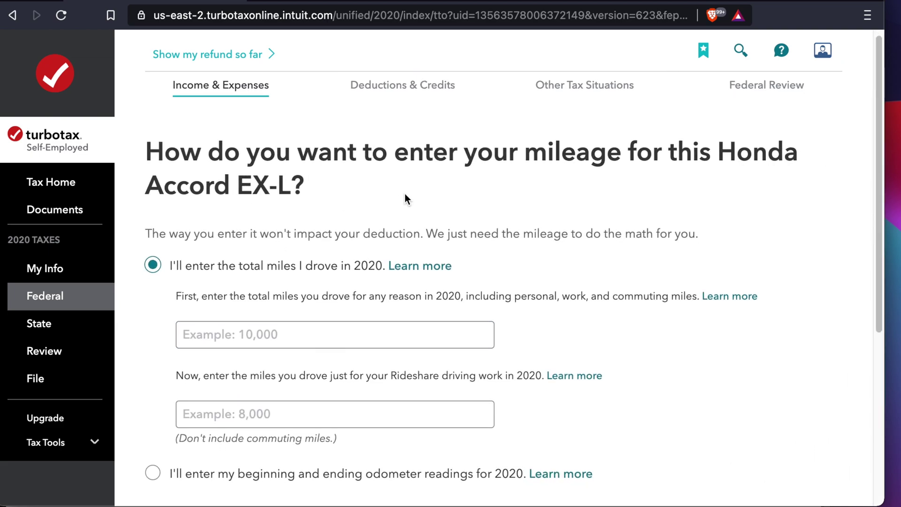
{"action": "scroll", "coordinate": [407, 200], "scroll_direction": "down", "scroll_amount": 1}
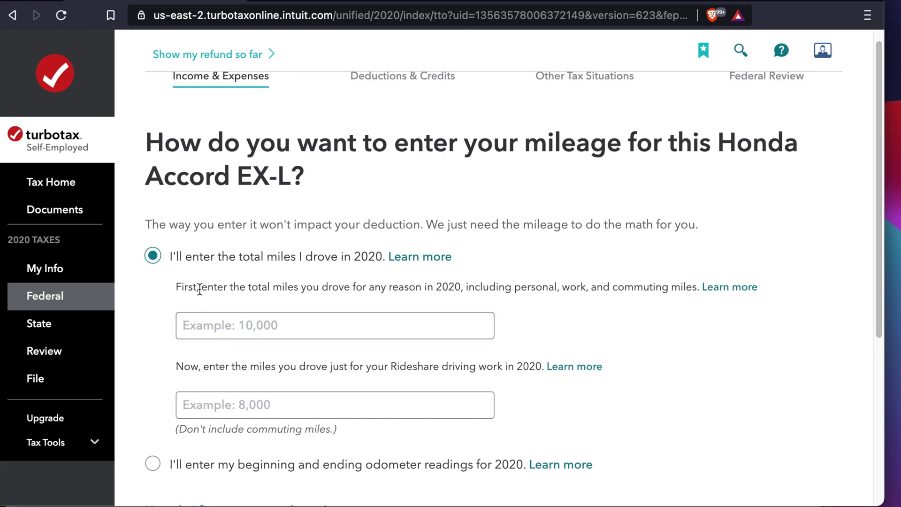
{"action": "left_click_drag", "start_coordinate": [286, 294], "coordinate": [462, 287]}
{"action": "left_click", "coordinate": [308, 324]}
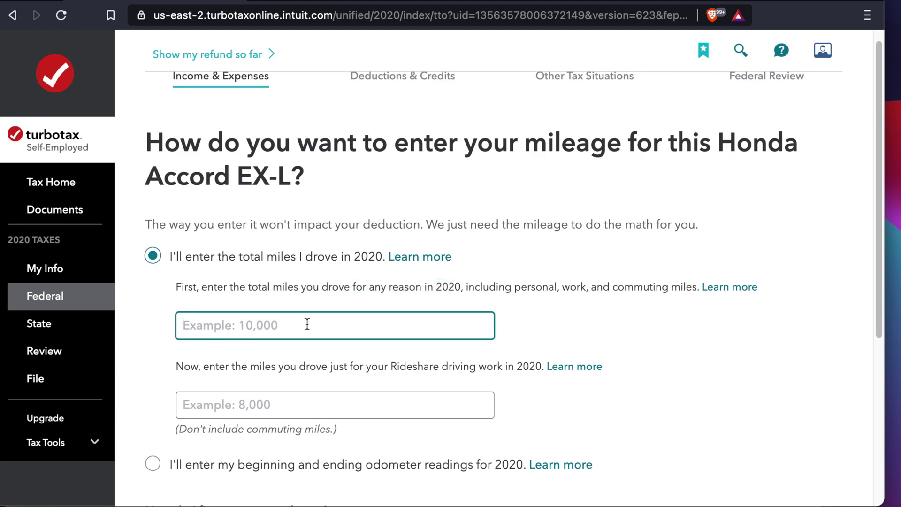
{"action": "type", "text": "4000"}
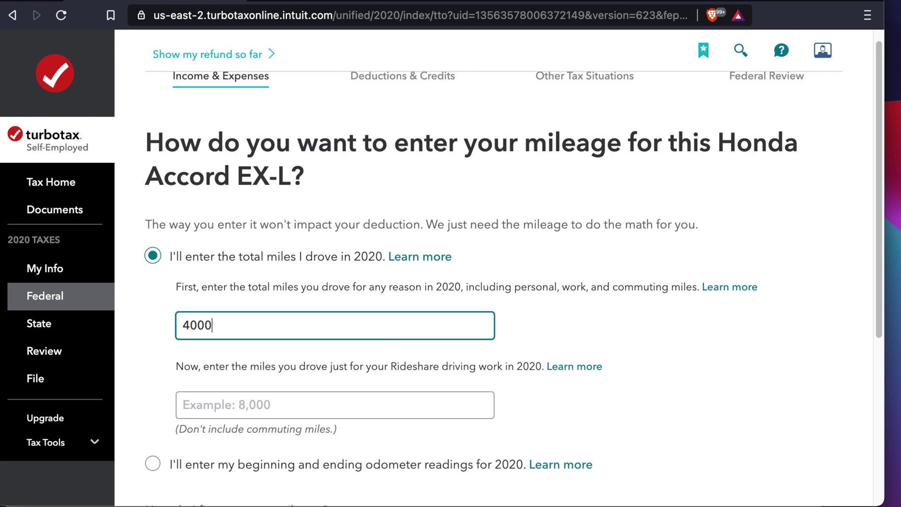
- Set the rideshare driving miles to 4000 and answer No to four or more other vehicles being used at the same time
{"action": "left_click", "coordinate": [238, 407]}
{"action": "left_click_drag", "start_coordinate": [210, 367], "coordinate": [515, 367]}
{"action": "left_click", "coordinate": [237, 406]}
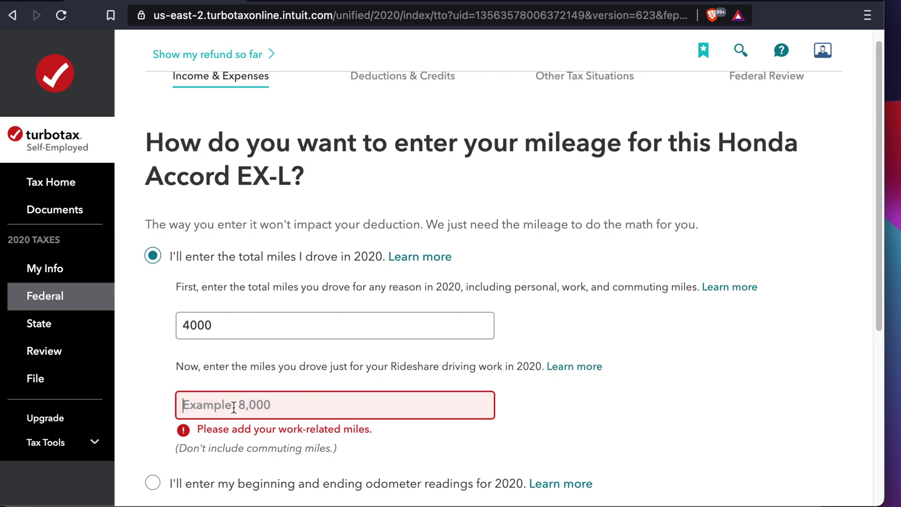
{"action": "type", "text": "4000"}
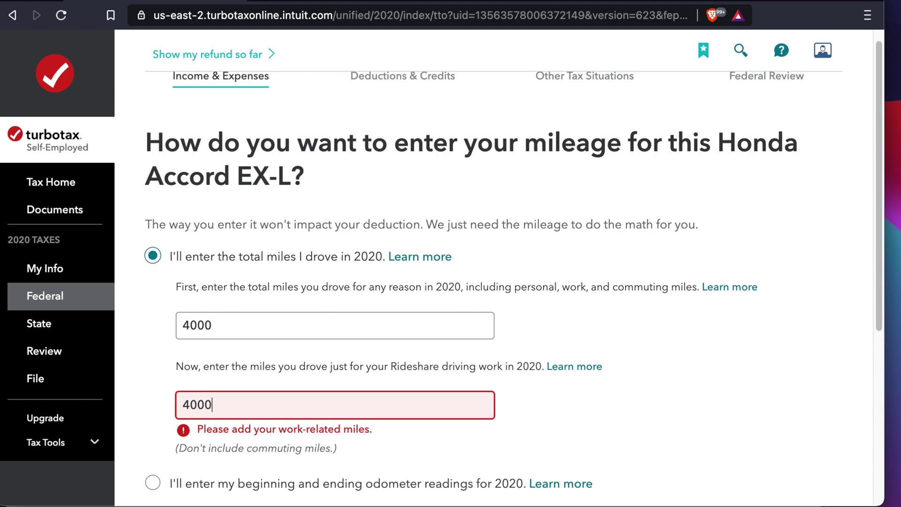
{"action": "left_click", "coordinate": [571, 400]}
{"action": "scroll", "coordinate": [334, 385], "scroll_direction": "down", "scroll_amount": 2}
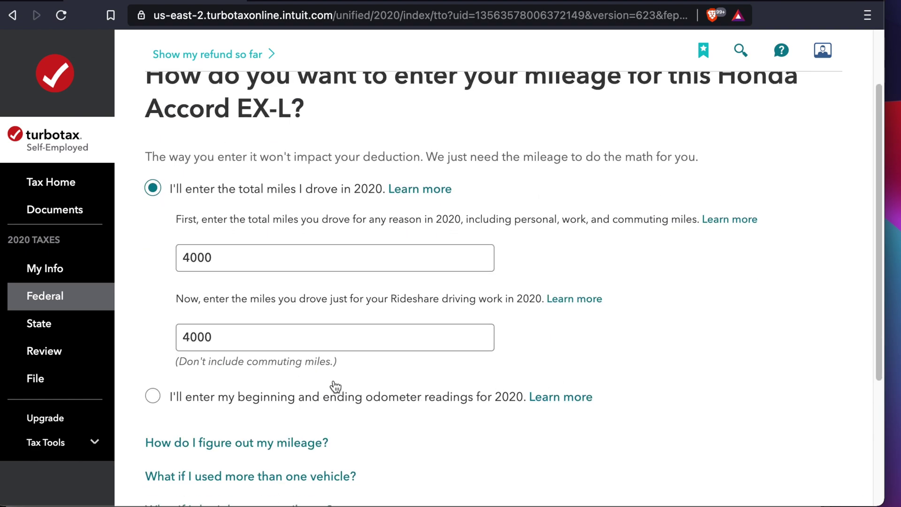
{"action": "left_click_drag", "start_coordinate": [881, 246], "coordinate": [863, 349]}
{"action": "left_click", "coordinate": [787, 438]}
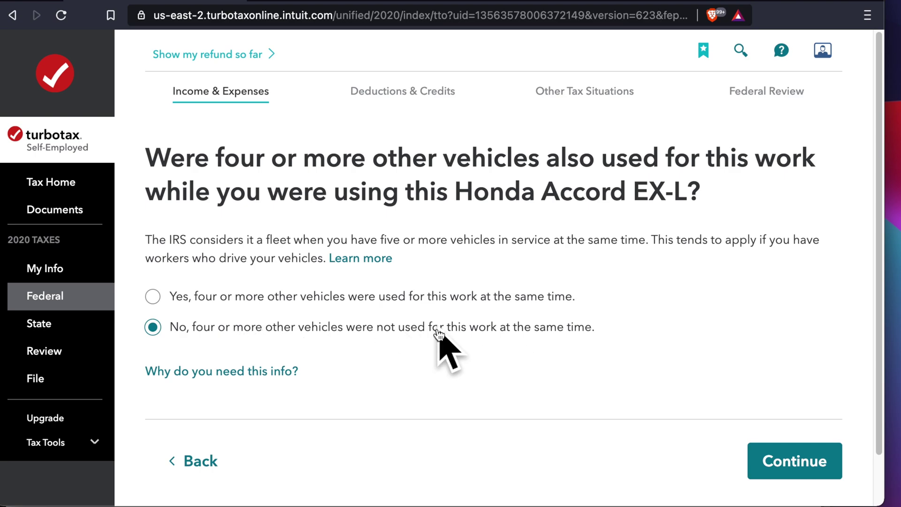
{"action": "left_click", "coordinate": [797, 463]}
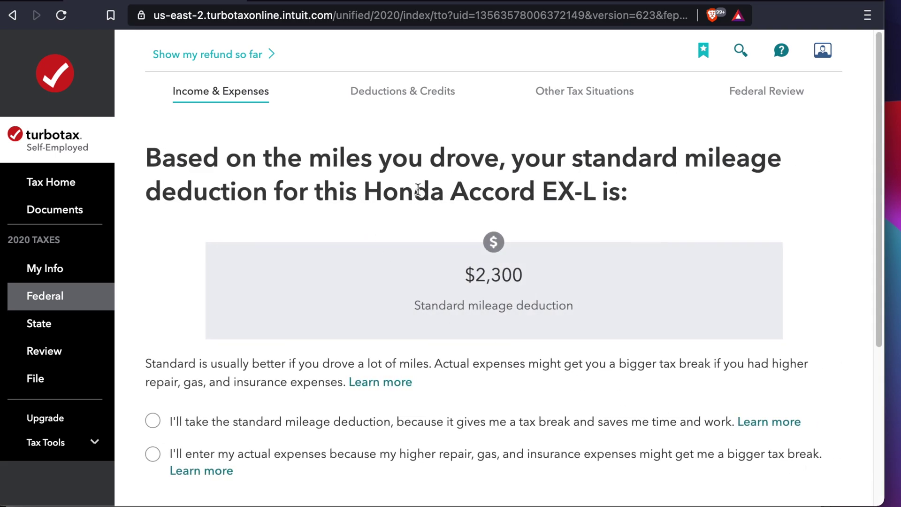
- Choose the standard mileage deduction for the Honda Accord EX-L and continue
{"action": "left_click_drag", "start_coordinate": [483, 281], "coordinate": [535, 277]}
{"action": "left_click_drag", "start_coordinate": [431, 306], "coordinate": [531, 308]}
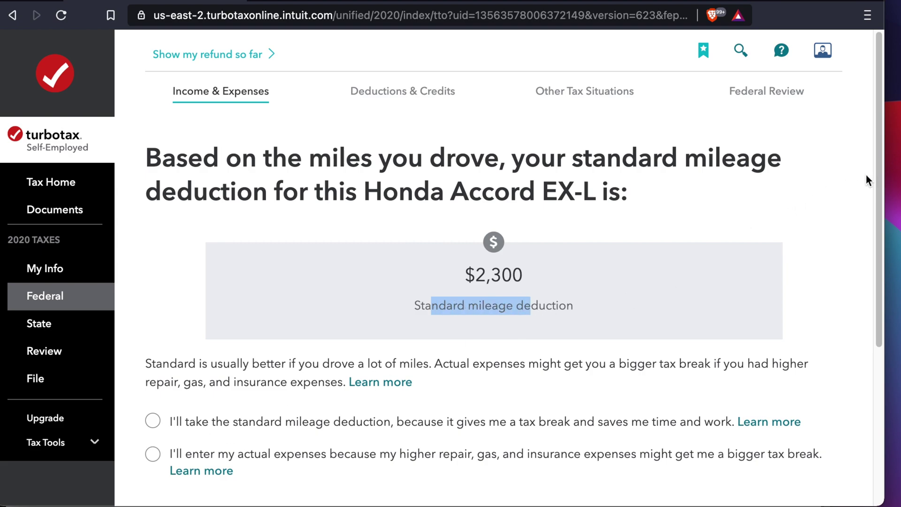
{"action": "scroll", "coordinate": [854, 197], "scroll_direction": "down", "scroll_amount": 3}
{"action": "left_click", "coordinate": [152, 360]}
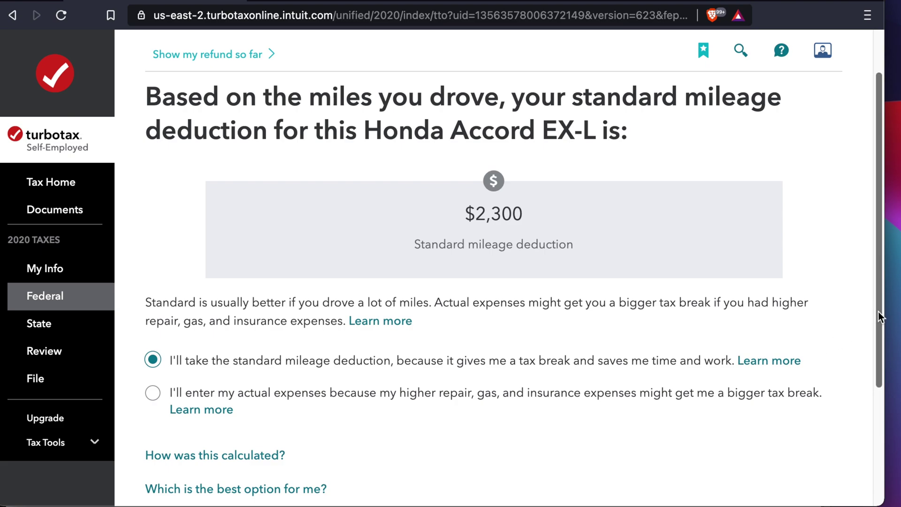
{"action": "scroll", "coordinate": [871, 372], "scroll_direction": "down", "scroll_amount": 5}
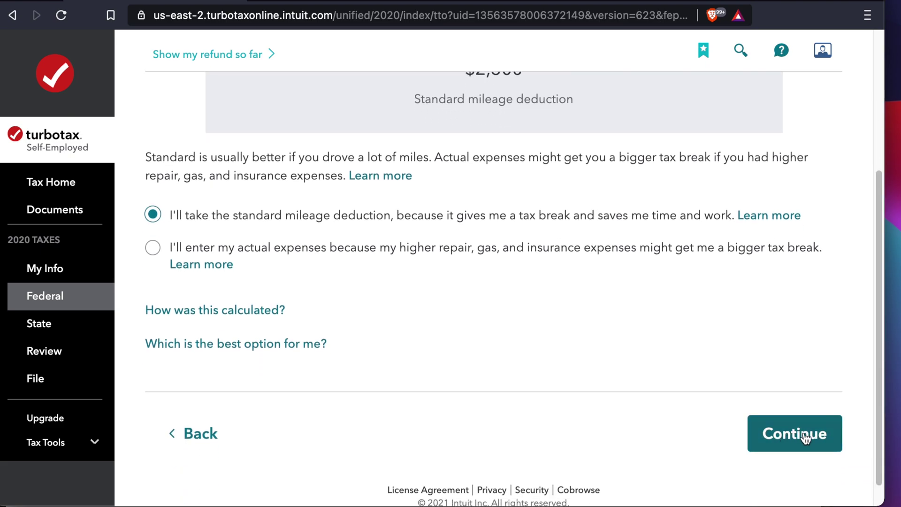
{"action": "left_click", "coordinate": [805, 436]}
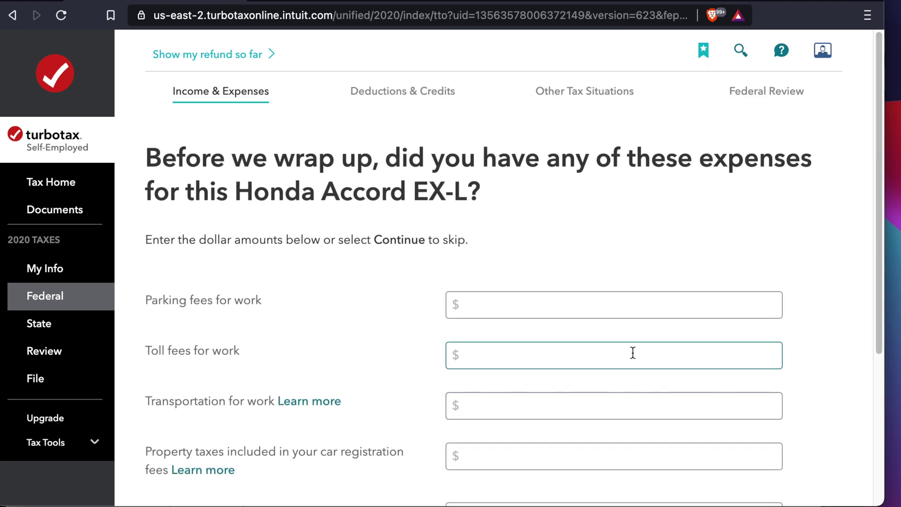
- Skip the additional vehicle expenses such as parking and toll fees, leaving all amounts blank
{"action": "scroll", "coordinate": [464, 295], "scroll_direction": "down", "scroll_amount": 2}
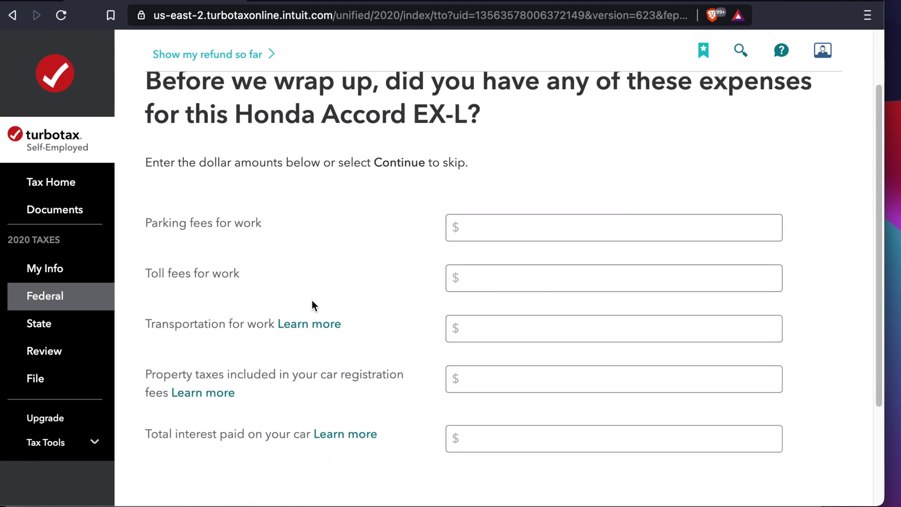
{"action": "left_click_drag", "start_coordinate": [875, 231], "coordinate": [865, 326]}
{"action": "left_click", "coordinate": [807, 419]}
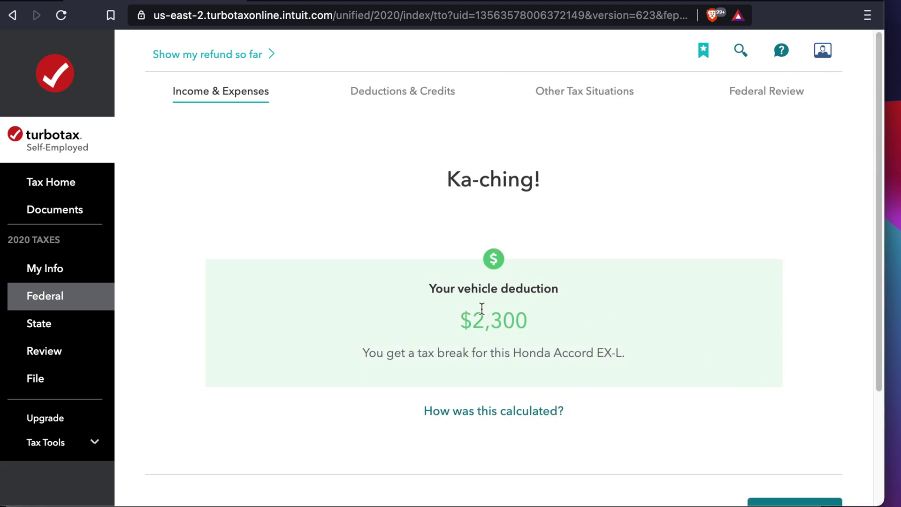
- Review the vehicle deduction against the 1099-NEC form and answer No to claiming another vehicle for this work
{"action": "left_click_drag", "start_coordinate": [475, 323], "coordinate": [547, 320]}
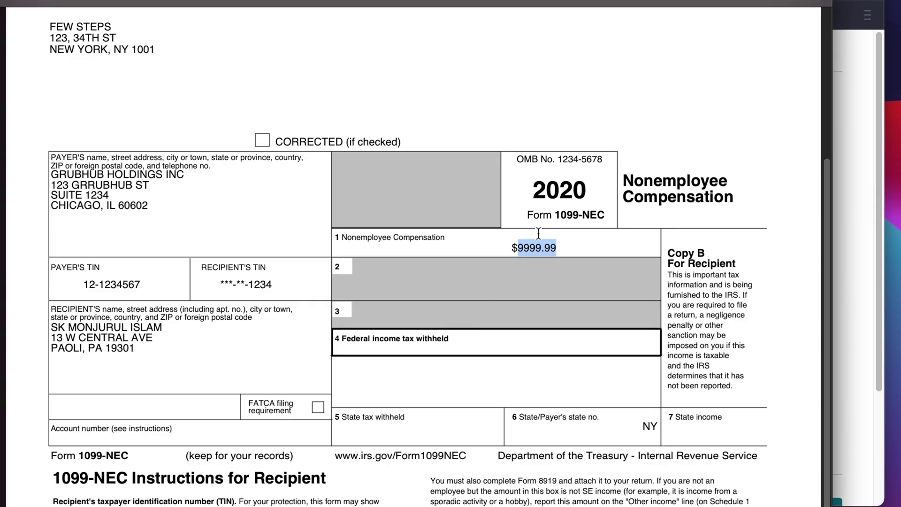
{"action": "left_click", "coordinate": [859, 160]}
{"action": "scroll", "coordinate": [644, 341], "scroll_direction": "down", "scroll_amount": 3}
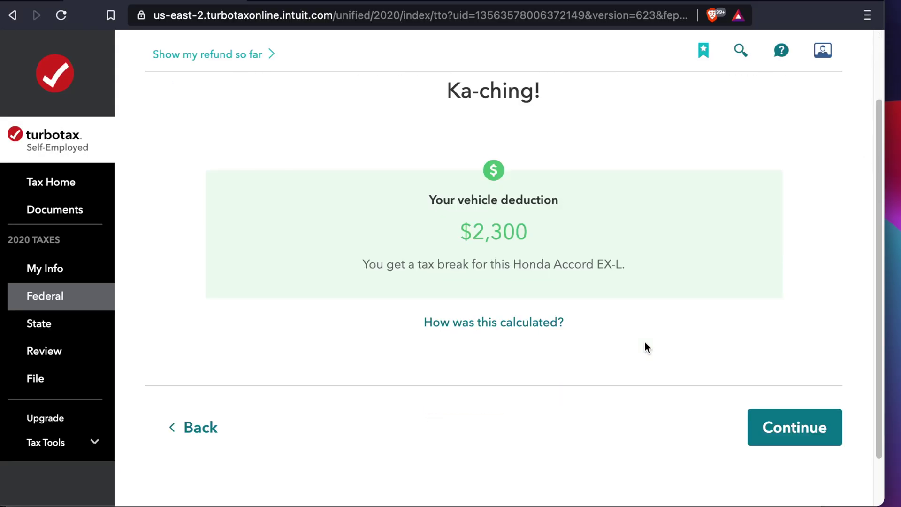
{"action": "left_click", "coordinate": [818, 421]}
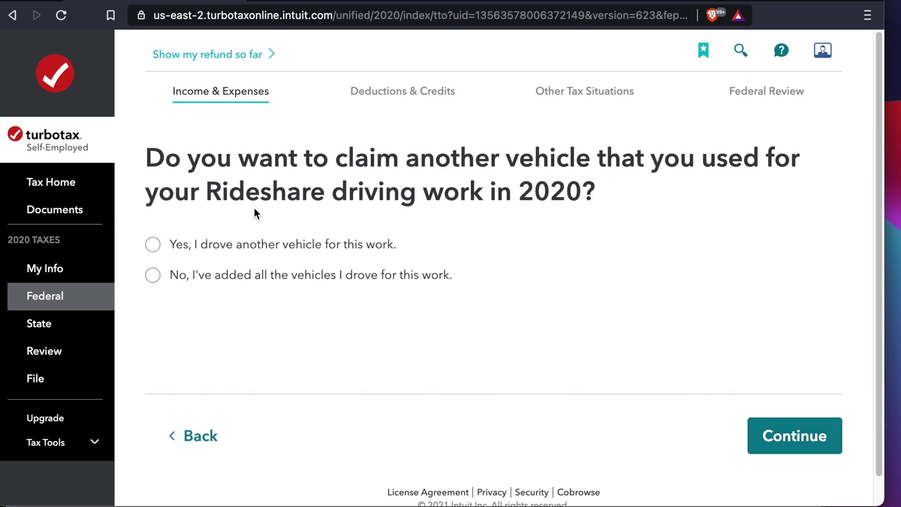
{"action": "left_click", "coordinate": [154, 275]}
{"action": "left_click", "coordinate": [793, 437]}
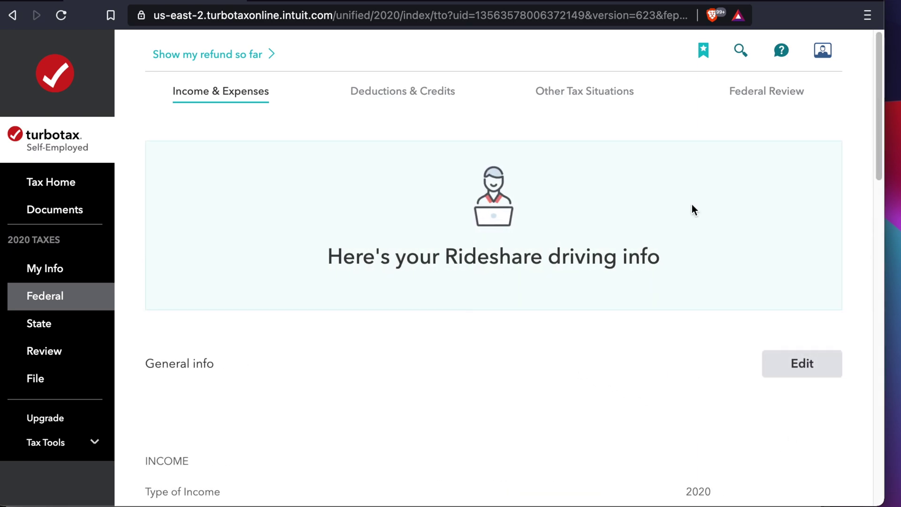
- Start the Communications expense from the rideshare driving summary
{"action": "left_click_drag", "start_coordinate": [877, 114], "coordinate": [872, 280]}
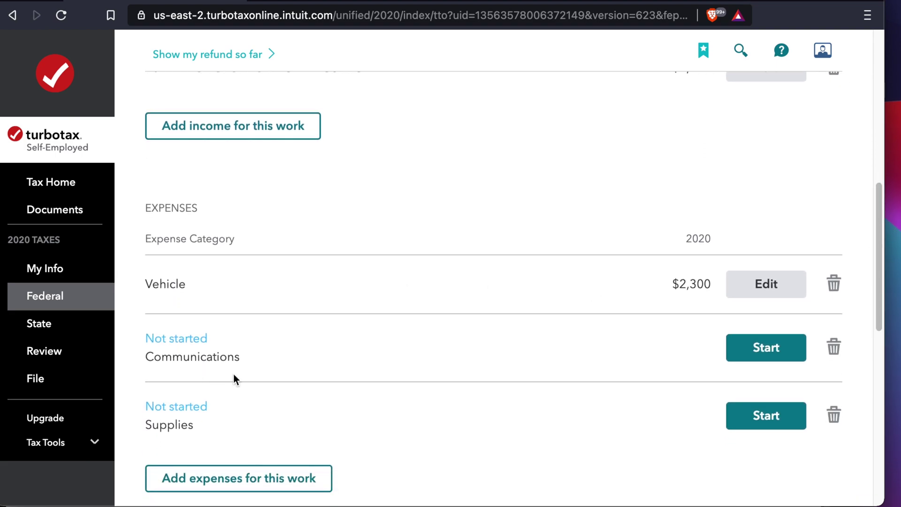
{"action": "left_click", "coordinate": [751, 357]}
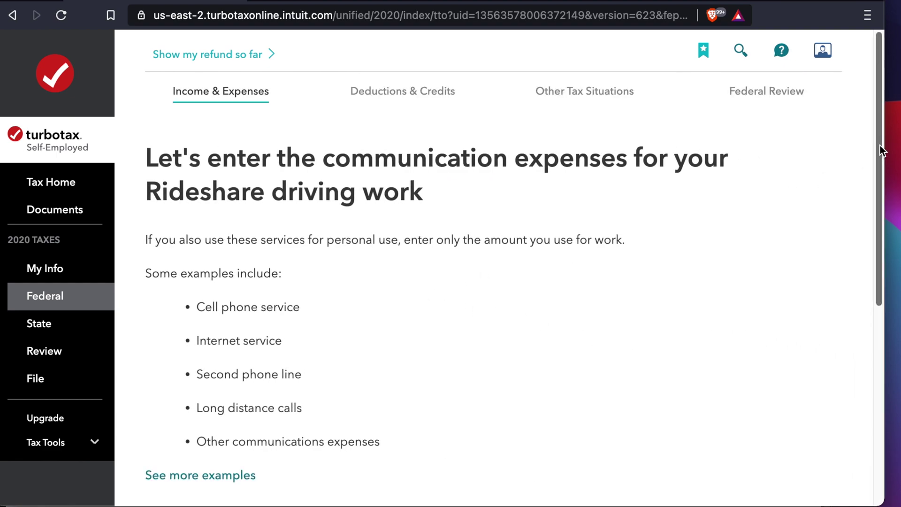
{"action": "left_click_drag", "start_coordinate": [881, 148], "coordinate": [882, 188]}
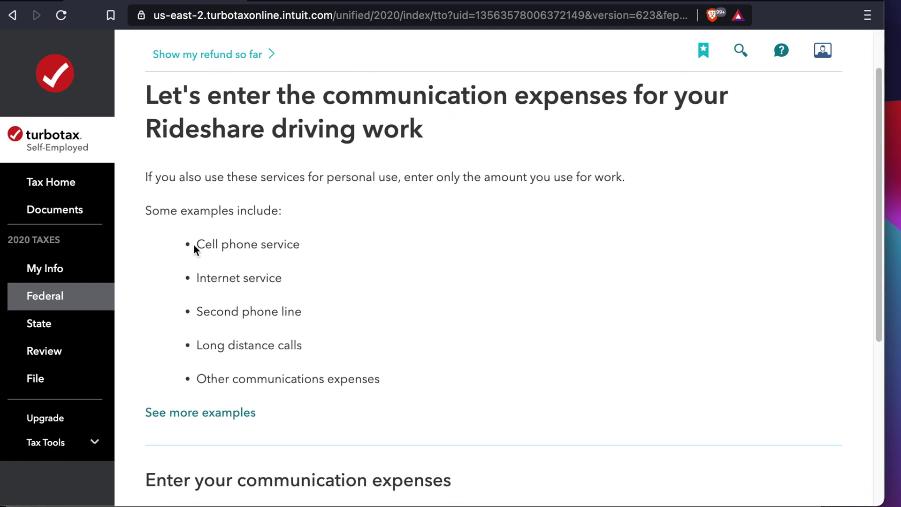
- Enter a communication expense described as Cell Phone + Internet with an amount of $600, and add another row
{"action": "scroll", "coordinate": [770, 274], "scroll_direction": "down", "scroll_amount": 5}
{"action": "left_click", "coordinate": [241, 305]}
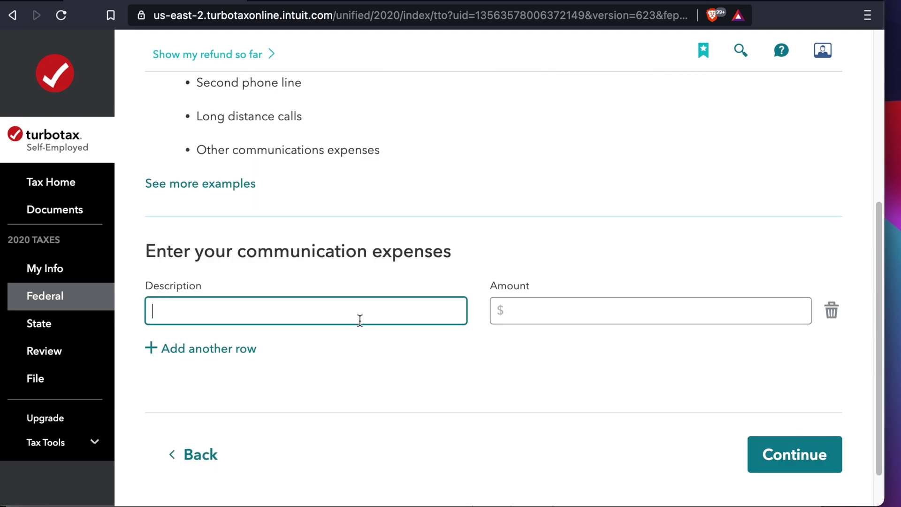
{"action": "type", "text": "Cell Phone + Internet"}
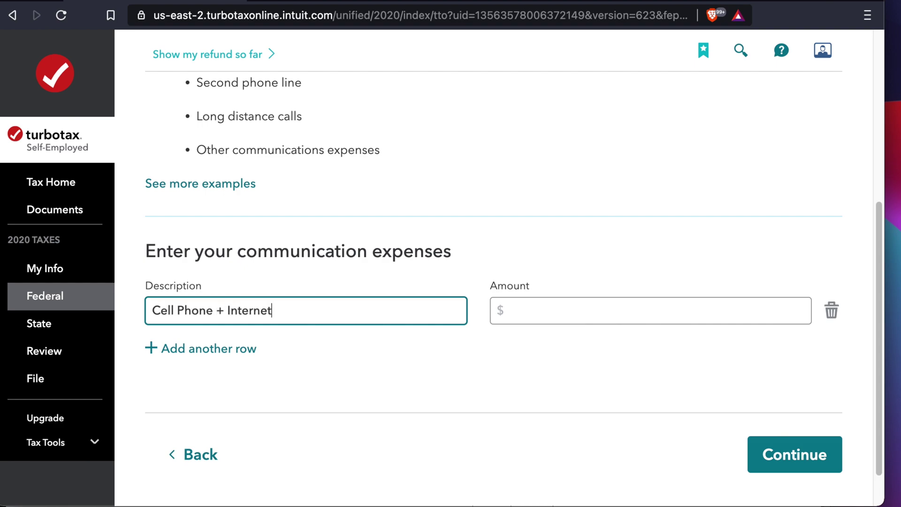
{"action": "left_click", "coordinate": [558, 309]}
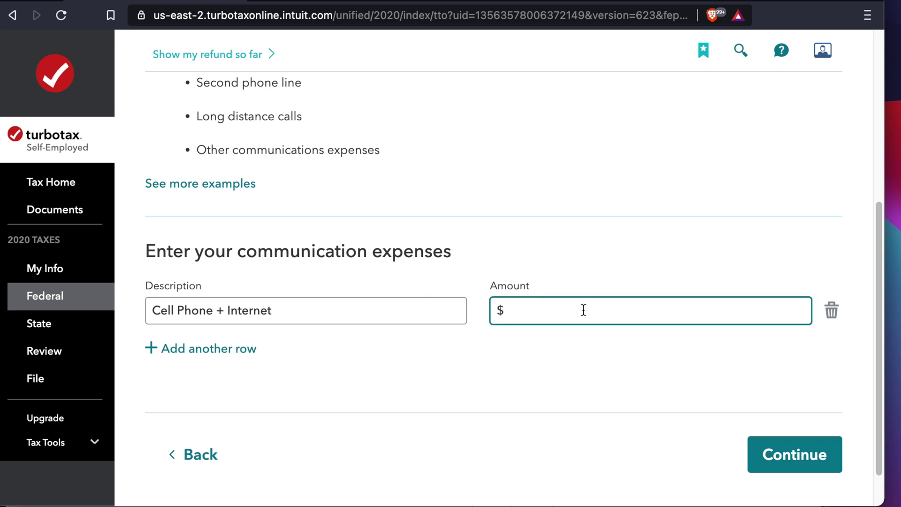
{"action": "type", "text": "7"}
{"action": "type", "text": "0"}
{"action": "key", "text": "BackSpace"}
{"action": "key", "text": "BackSpace"}
{"action": "type", "text": "600"}
{"action": "left_click", "coordinate": [523, 336]}
{"action": "left_click", "coordinate": [221, 350]}
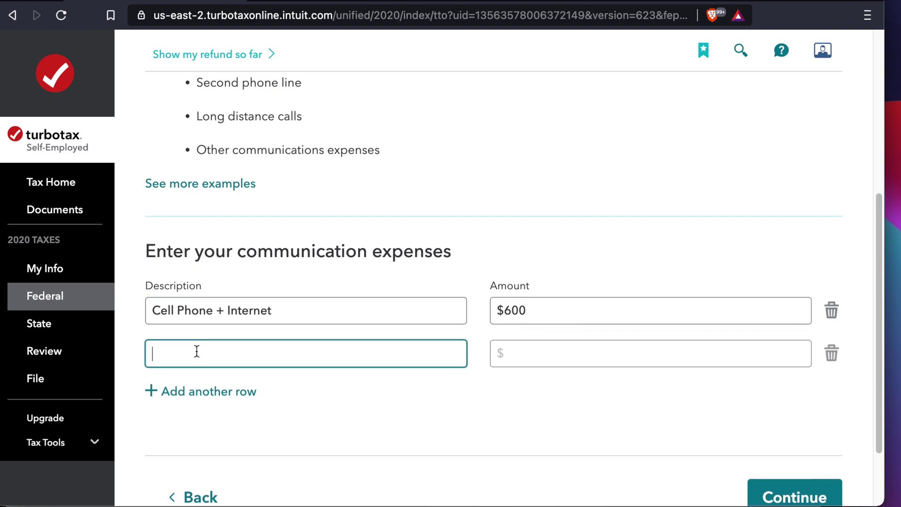
- Check the examples of communications costs and submit the communication expenses, leaving the second row blank
{"action": "scroll", "coordinate": [295, 156], "scroll_direction": "up", "scroll_amount": 1}
{"action": "scroll", "coordinate": [296, 156], "scroll_direction": "up", "scroll_amount": 5}
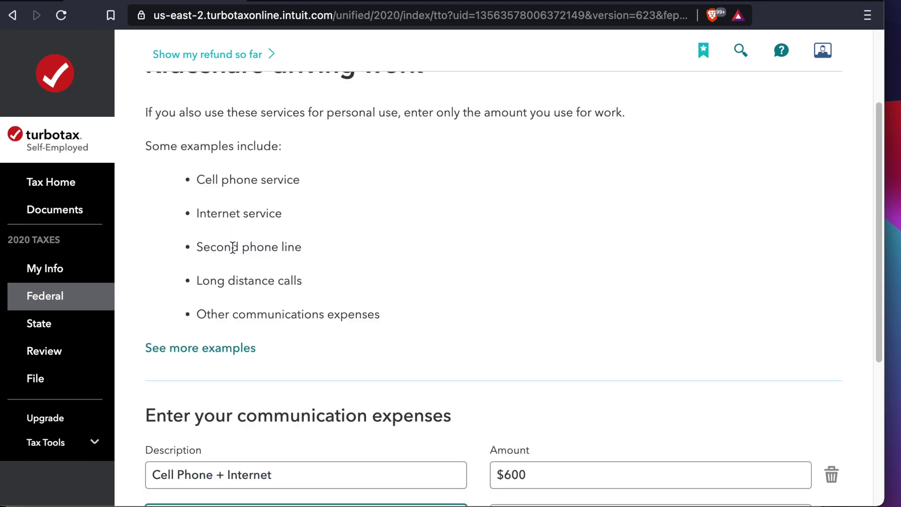
{"action": "scroll", "coordinate": [334, 331], "scroll_direction": "down", "scroll_amount": 1}
{"action": "scroll", "coordinate": [463, 373], "scroll_direction": "down", "scroll_amount": 2}
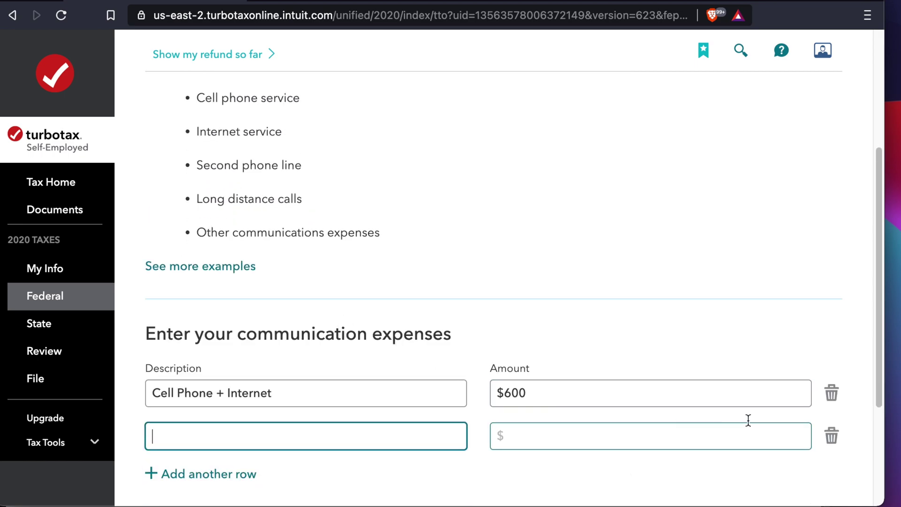
{"action": "scroll", "coordinate": [748, 418], "scroll_direction": "down", "scroll_amount": 4}
{"action": "left_click", "coordinate": [796, 452]}
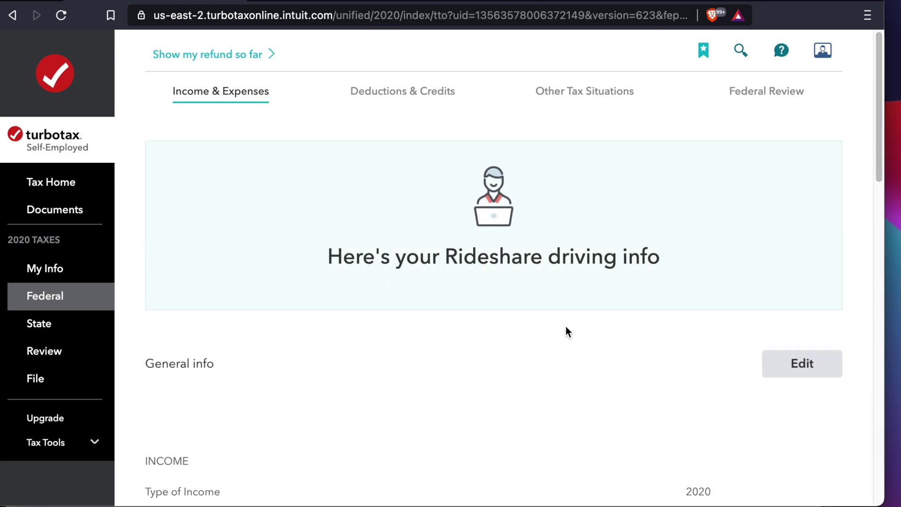
- Start the Supplies expense from the rideshare driving summary and read the examples of eligible supplies
{"action": "scroll", "coordinate": [567, 325], "scroll_direction": "down", "scroll_amount": 10}
{"action": "scroll", "coordinate": [576, 328], "scroll_direction": "down", "scroll_amount": 3}
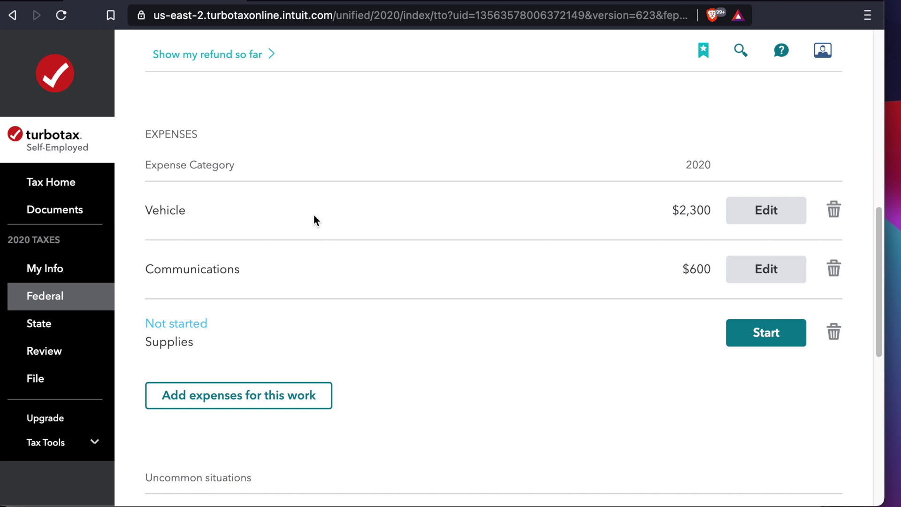
{"action": "left_click", "coordinate": [774, 334]}
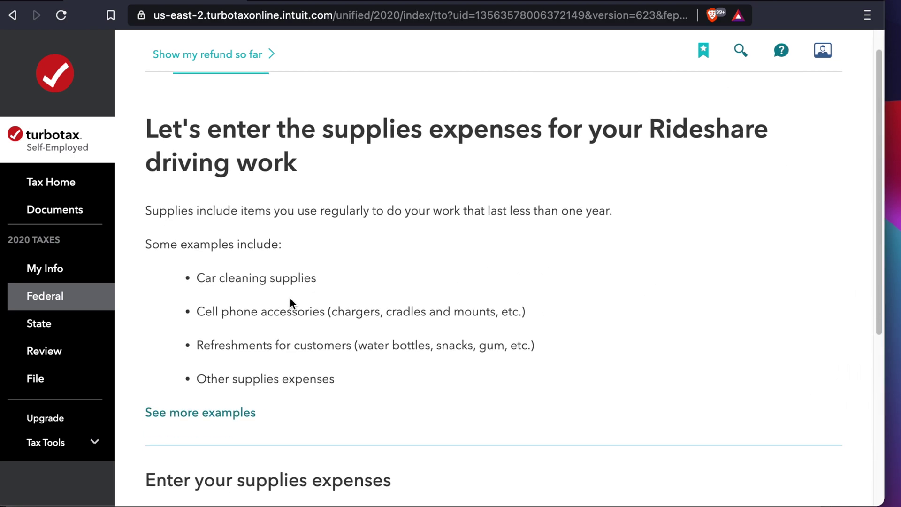
{"action": "left_click_drag", "start_coordinate": [220, 277], "coordinate": [518, 312]}
{"action": "left_click_drag", "start_coordinate": [356, 346], "coordinate": [537, 346]}
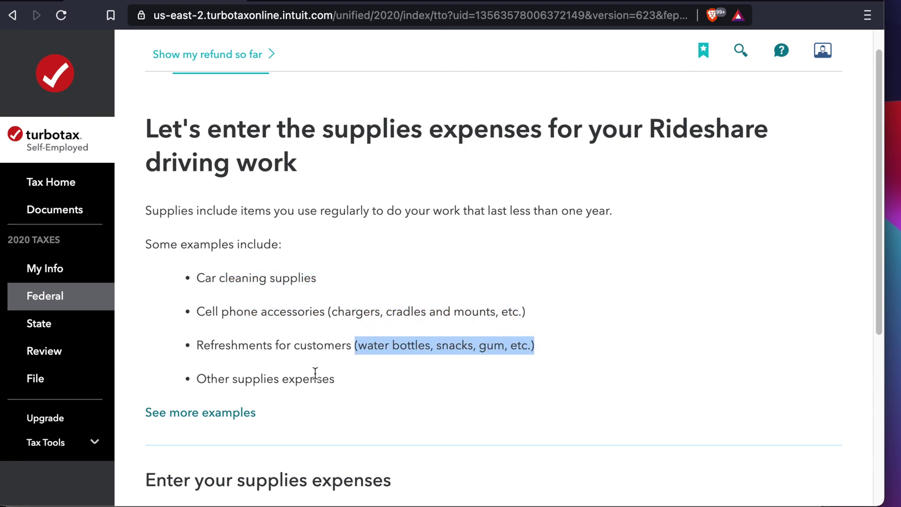
- Enter a supplies expense described as Cleaning supplies with an amount of $1,200 and submit it
{"action": "scroll", "coordinate": [316, 374], "scroll_direction": "down", "scroll_amount": 3}
{"action": "scroll", "coordinate": [322, 374], "scroll_direction": "down", "scroll_amount": 1}
{"action": "left_click", "coordinate": [458, 378]}
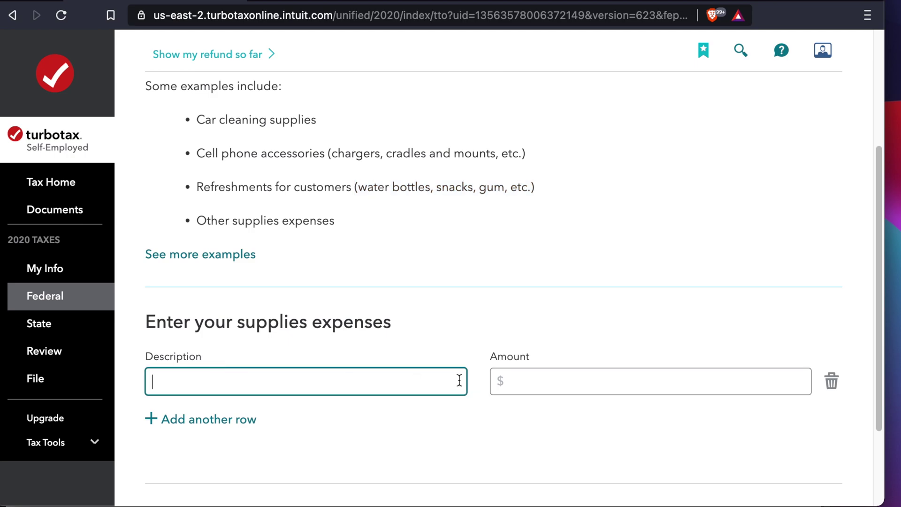
{"action": "type", "text": "C"}
{"action": "type", "text": "lea"}
{"action": "type", "text": "an"}
{"action": "key", "text": "BackSpace"}
{"action": "key", "text": "BackSpace"}
{"action": "type", "text": "ning supplies"}
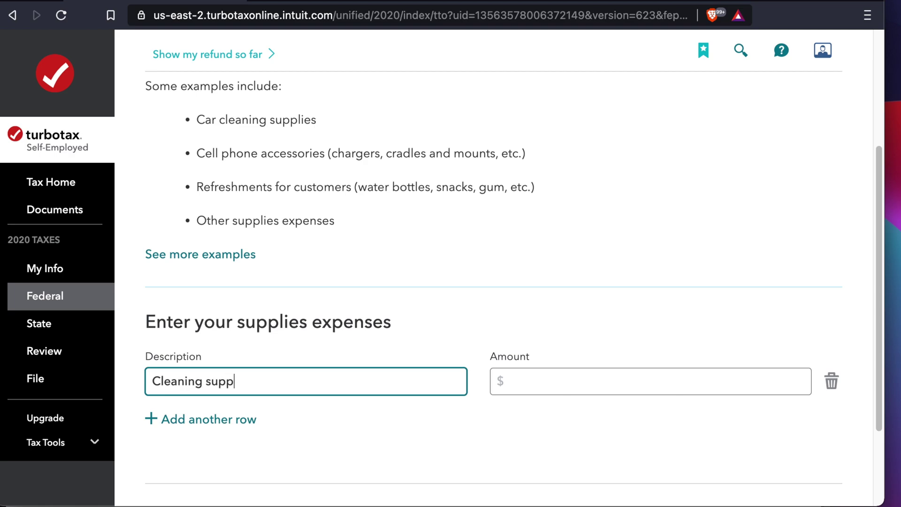
{"action": "left_click", "coordinate": [614, 375]}
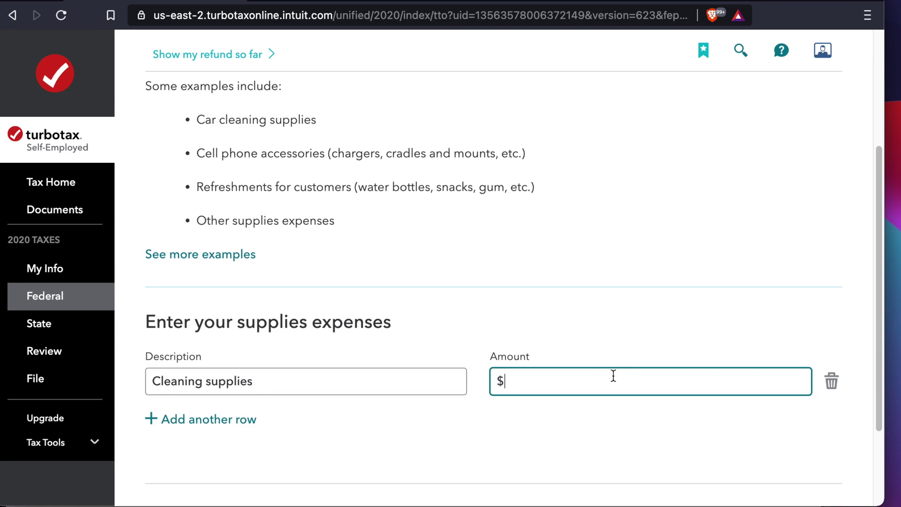
{"action": "type", "text": "1200"}
{"action": "left_click", "coordinate": [623, 263]}
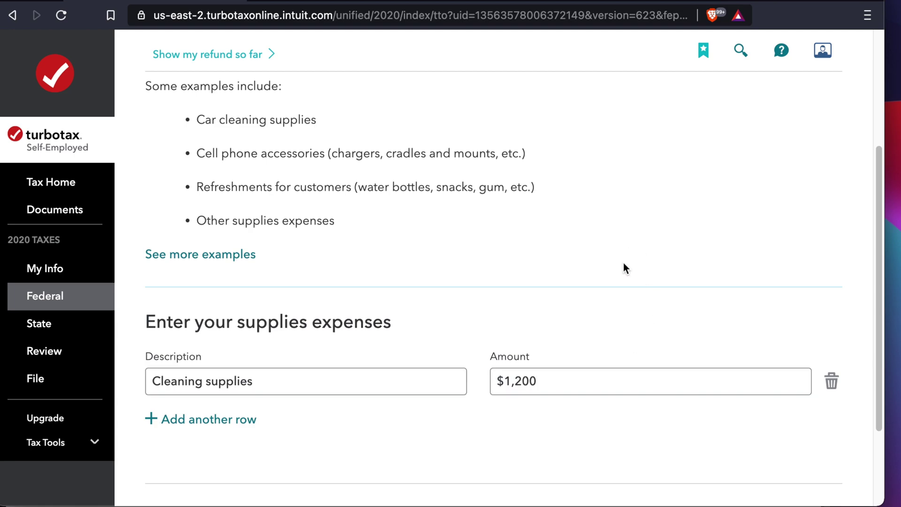
{"action": "left_click_drag", "start_coordinate": [882, 222], "coordinate": [871, 276]}
{"action": "left_click", "coordinate": [787, 442]}
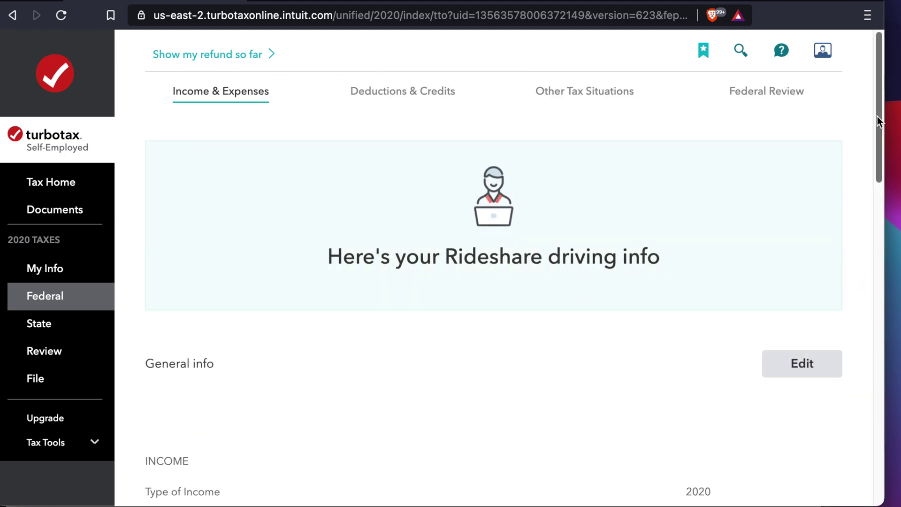
- Display the running federal and state refund estimate while on the rideshare driving summary
{"action": "left_click", "coordinate": [884, 126]}
{"action": "left_click_drag", "start_coordinate": [884, 126], "coordinate": [869, 241]}
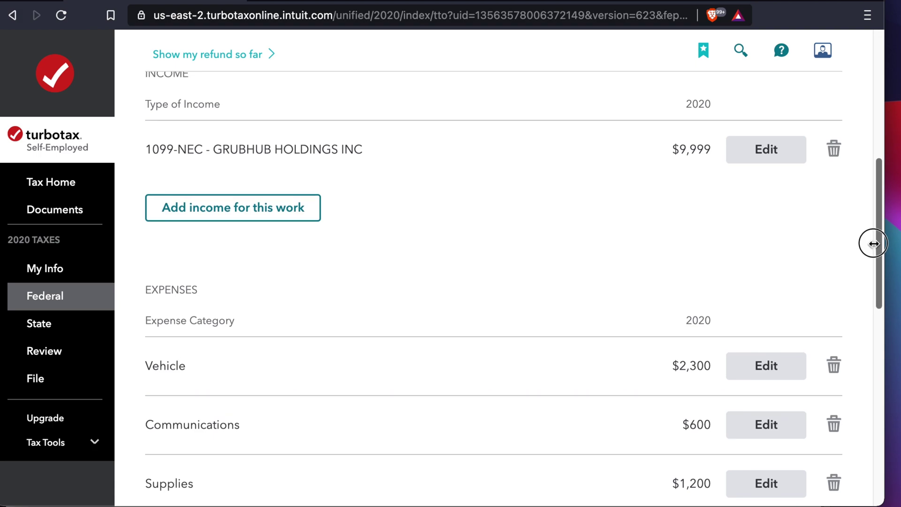
{"action": "left_click", "coordinate": [261, 57]}
{"action": "left_click_drag", "start_coordinate": [878, 196], "coordinate": [876, 222]}
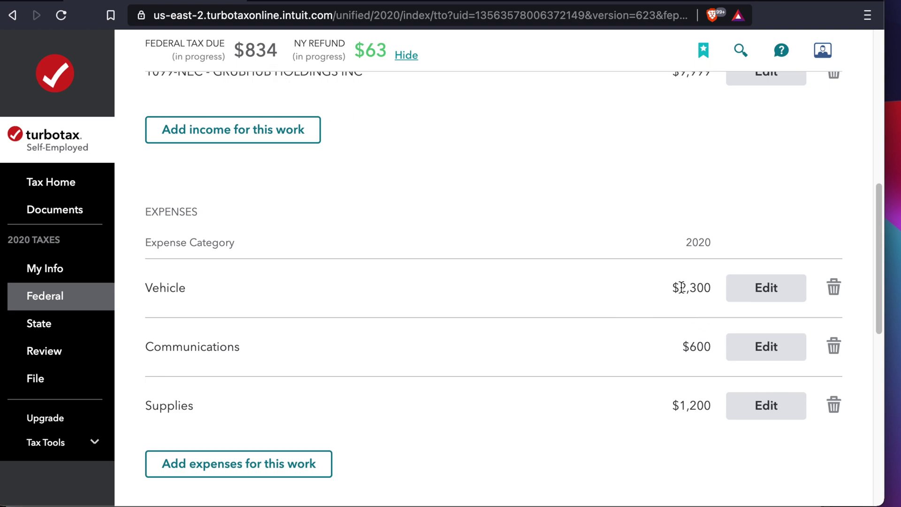
- Compare the vehicle, communications and supplies expenses with the Grubhub 1099-NEC income on the rideshare driving summary
{"action": "left_click_drag", "start_coordinate": [682, 288], "coordinate": [709, 288]}
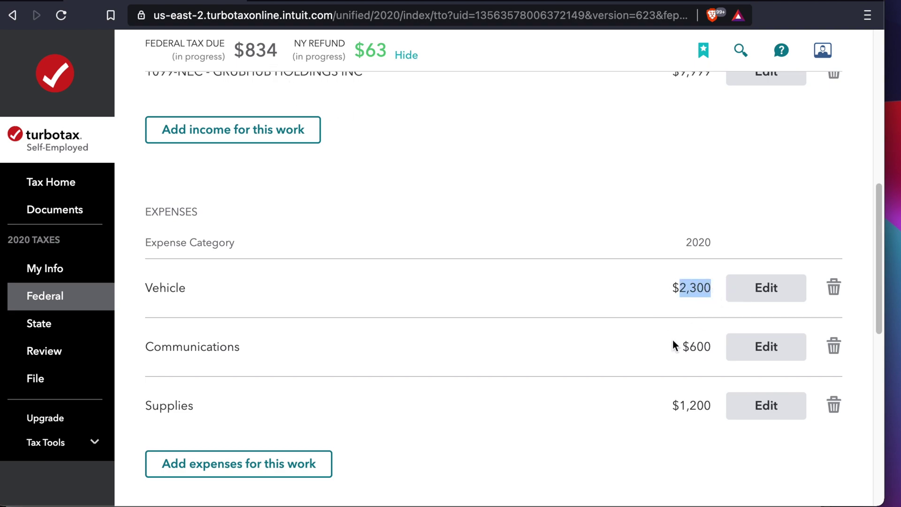
{"action": "scroll", "coordinate": [672, 339], "scroll_direction": "up", "scroll_amount": 2}
{"action": "left_click_drag", "start_coordinate": [682, 156], "coordinate": [710, 156]}
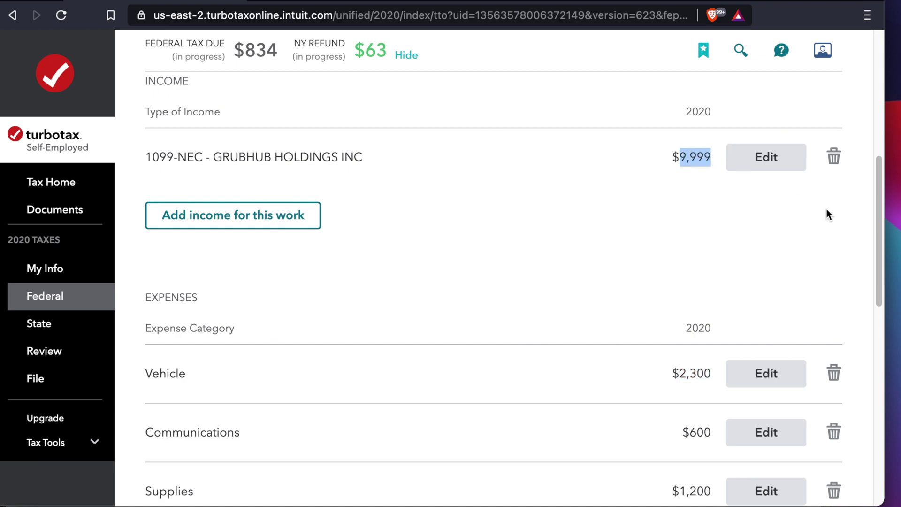
{"action": "left_click_drag", "start_coordinate": [879, 213], "coordinate": [750, 258]}
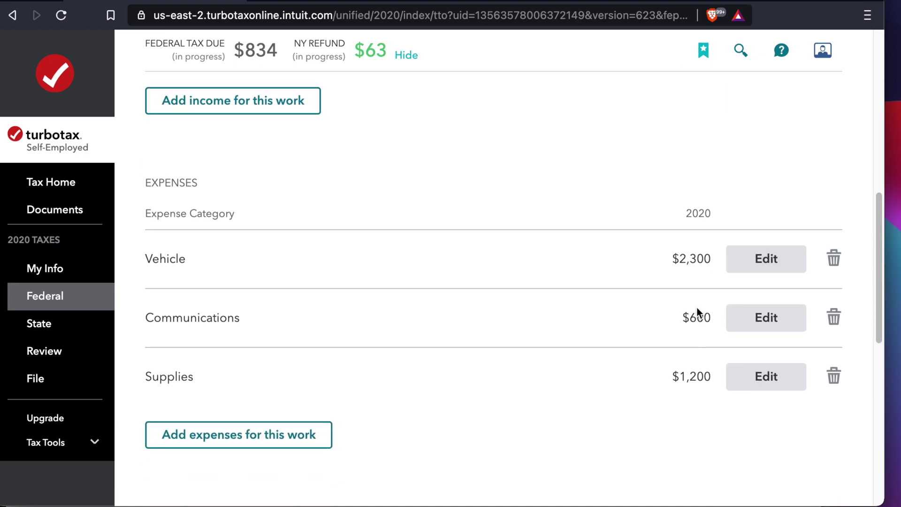
{"action": "scroll", "coordinate": [697, 308], "scroll_direction": "down", "scroll_amount": 2}
{"action": "scroll", "coordinate": [697, 306], "scroll_direction": "up", "scroll_amount": 1}
{"action": "scroll", "coordinate": [645, 284], "scroll_direction": "up", "scroll_amount": 5}
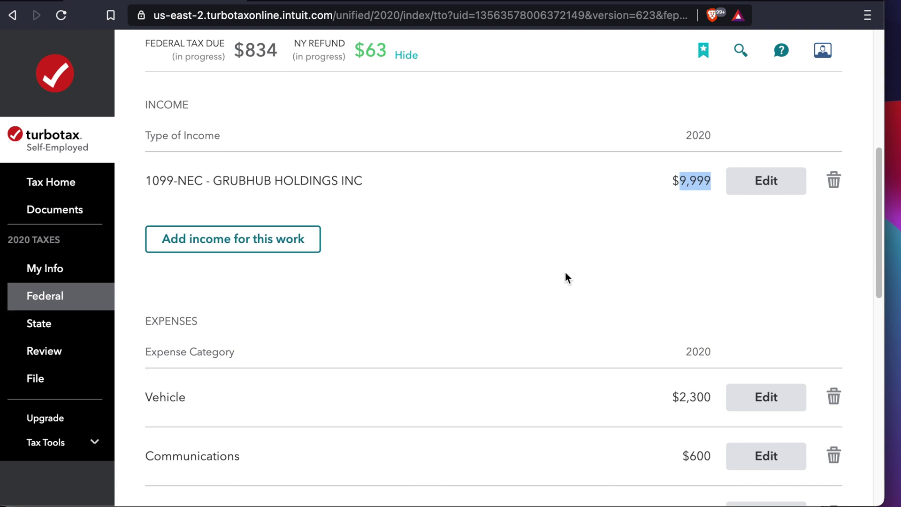
{"action": "scroll", "coordinate": [619, 274], "scroll_direction": "up", "scroll_amount": 2}
{"action": "scroll", "coordinate": [623, 276], "scroll_direction": "up", "scroll_amount": 1}
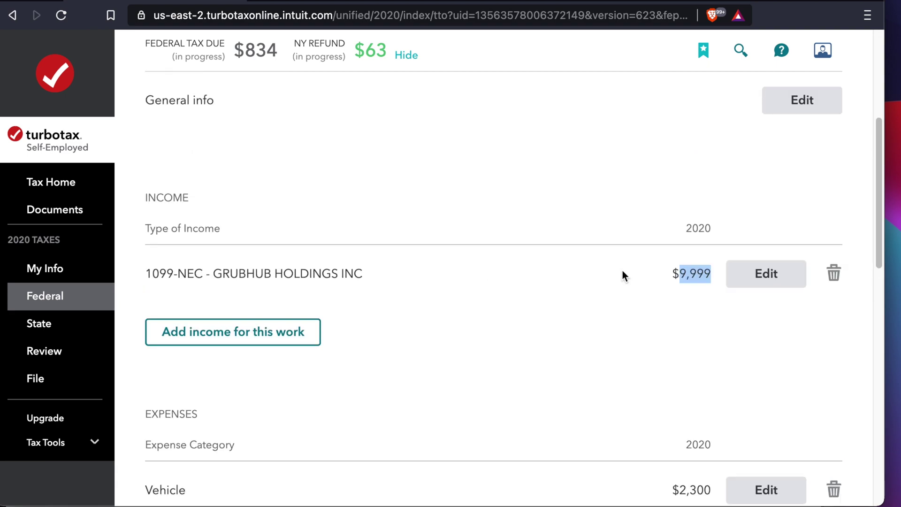